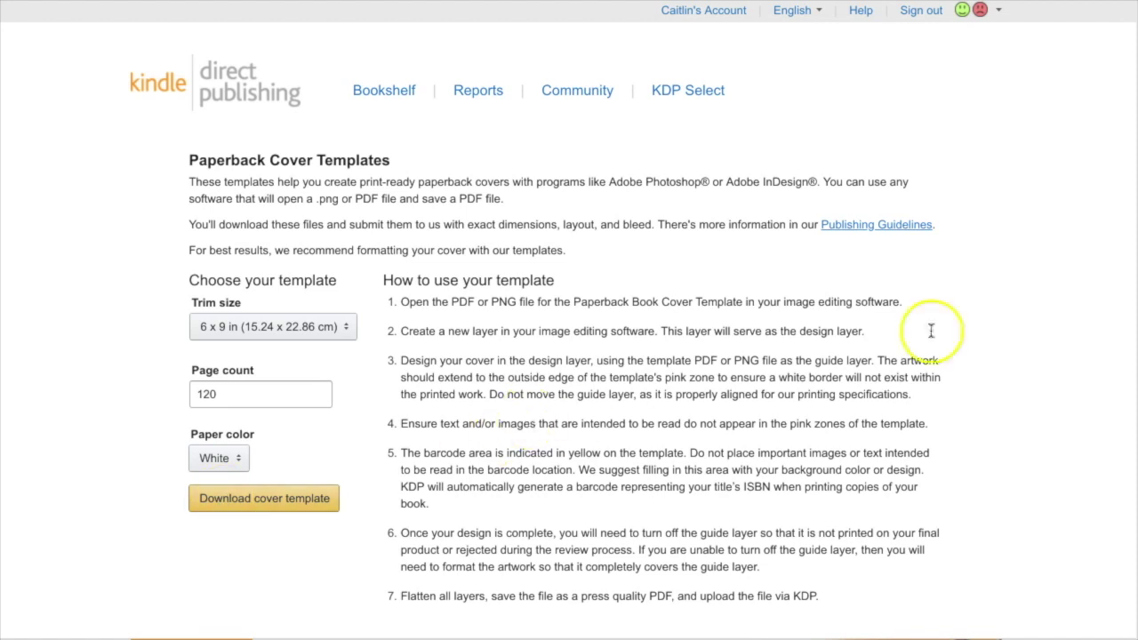
# Step: Open the file information for 6x9_BW_120.png in Finder and select its pixel dimensions
pyautogui.press('super+Tab')
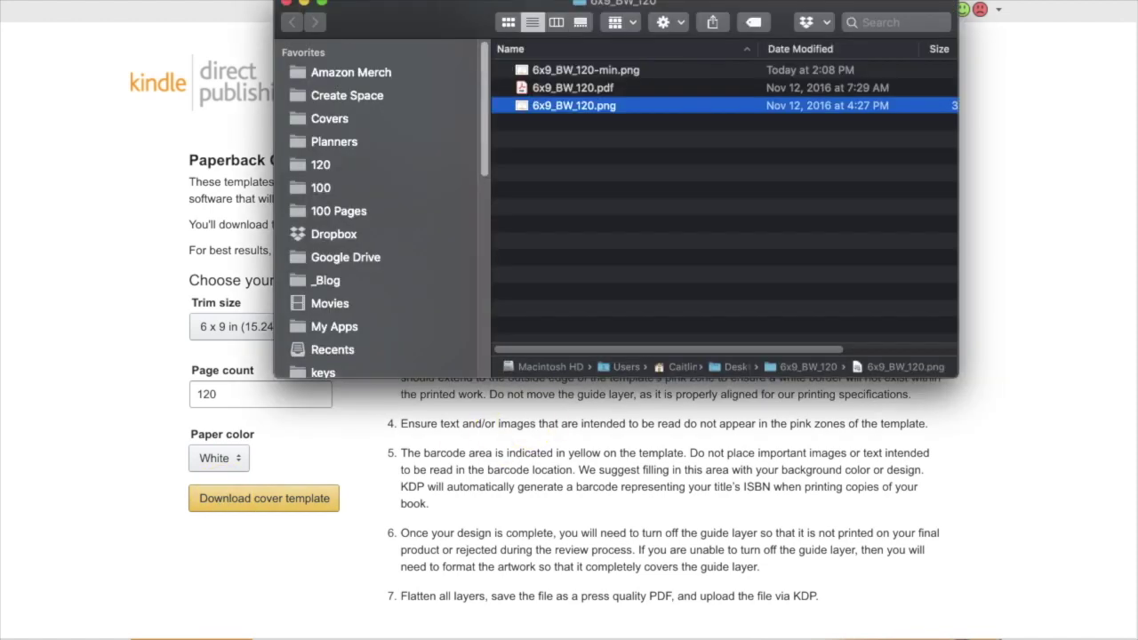
pyautogui.rightClick(637, 107)
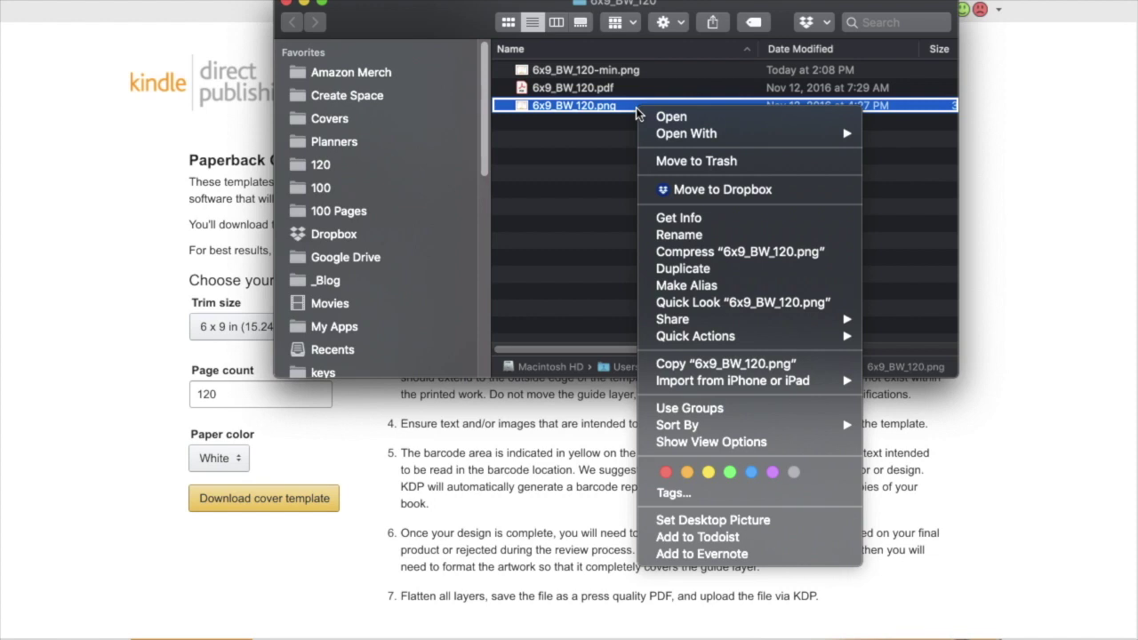
pyautogui.click(667, 217)
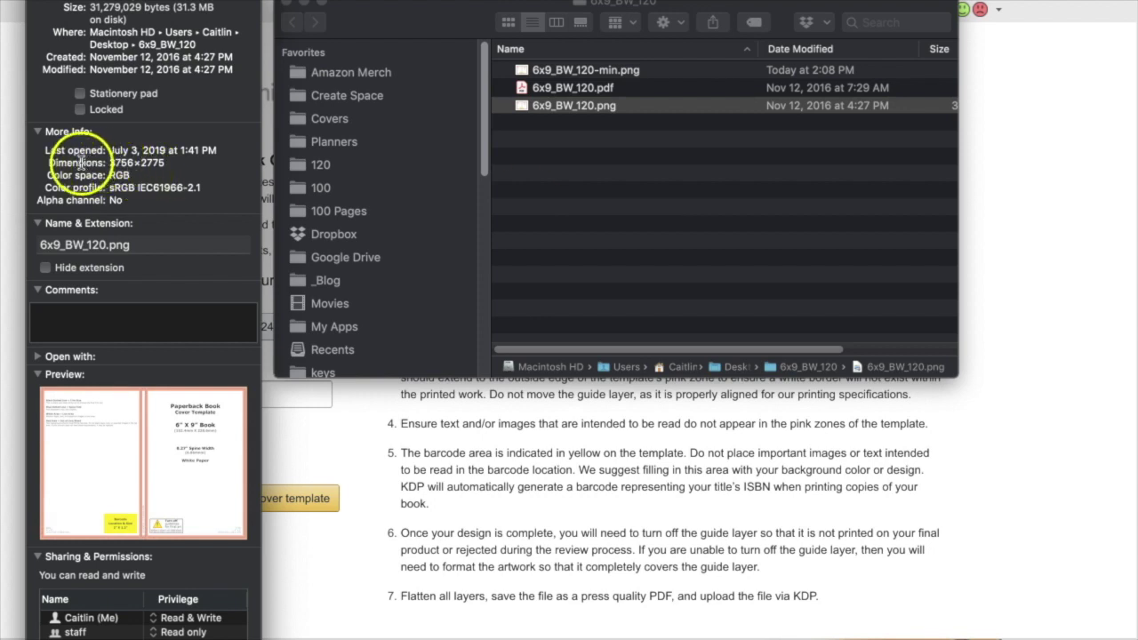
pyautogui.doubleClick(158, 162)
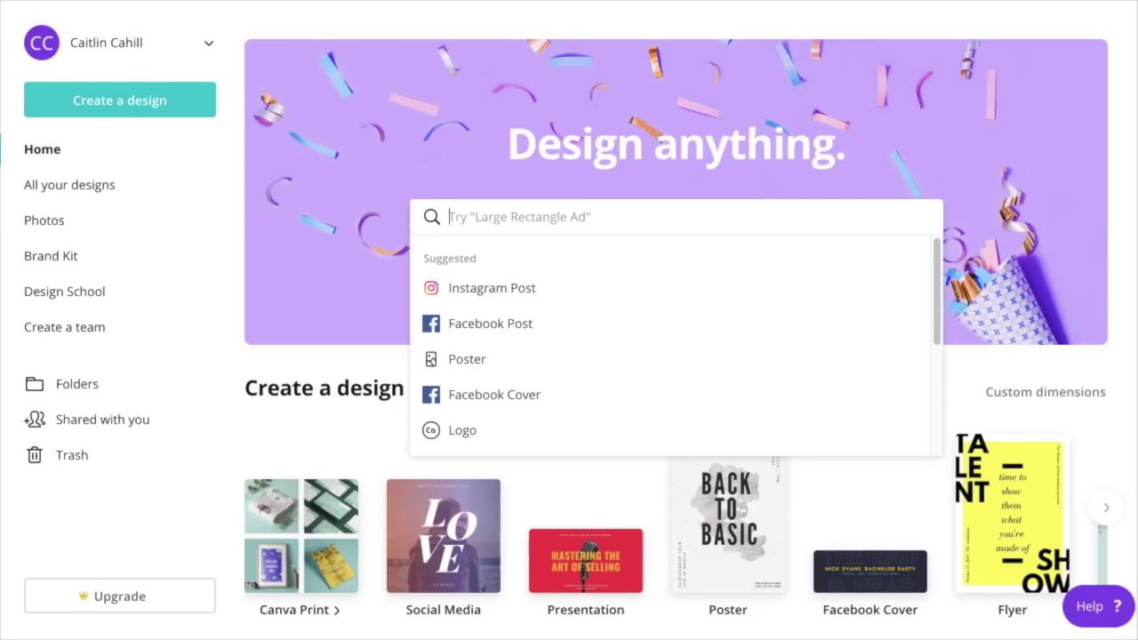
# Step: Create a custom-size design in Canva, 3756 px wide and 2775 px high
pyautogui.click(1018, 373)
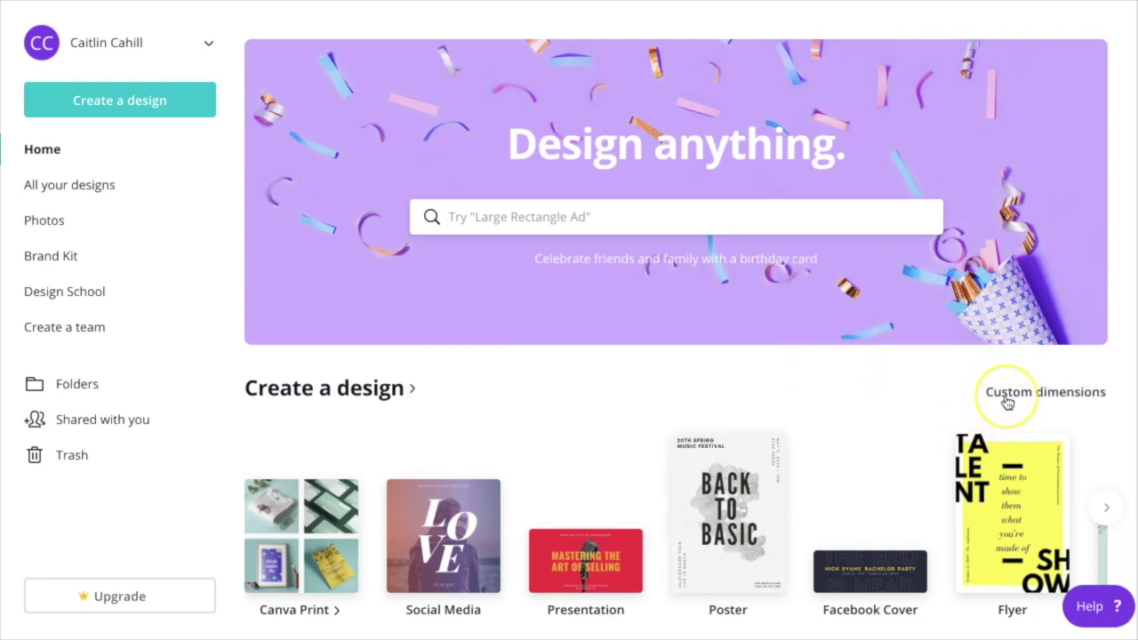
pyautogui.click(1007, 402)
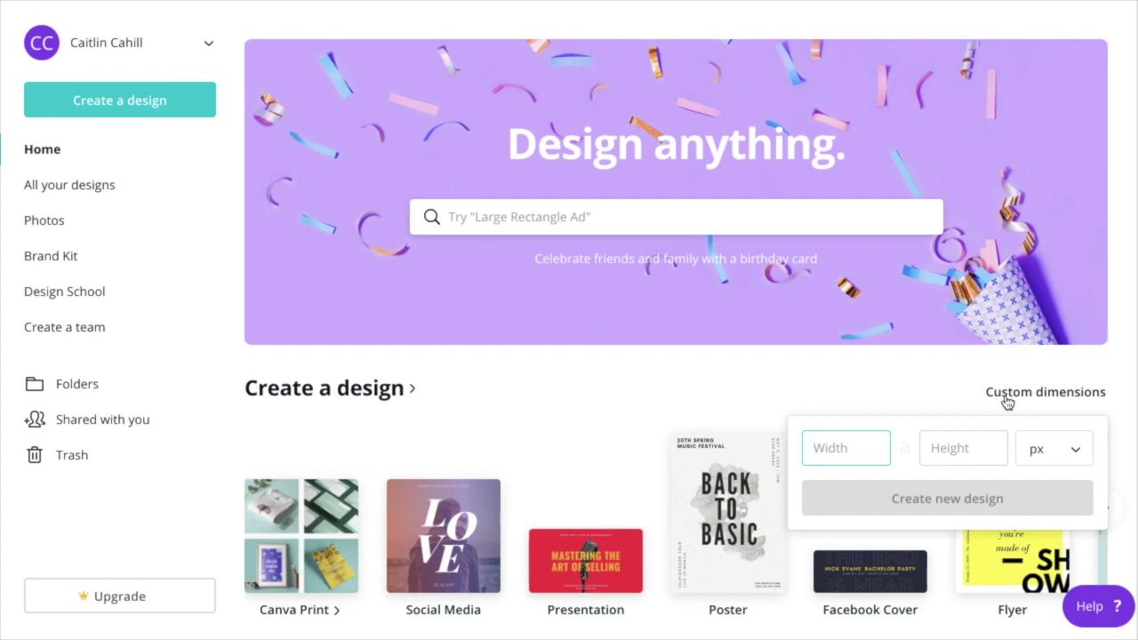
pyautogui.write('37562775')
pyautogui.moveTo(840, 447); pyautogui.dragTo(883, 447)
pyautogui.hotkey('ctrl', 'c')
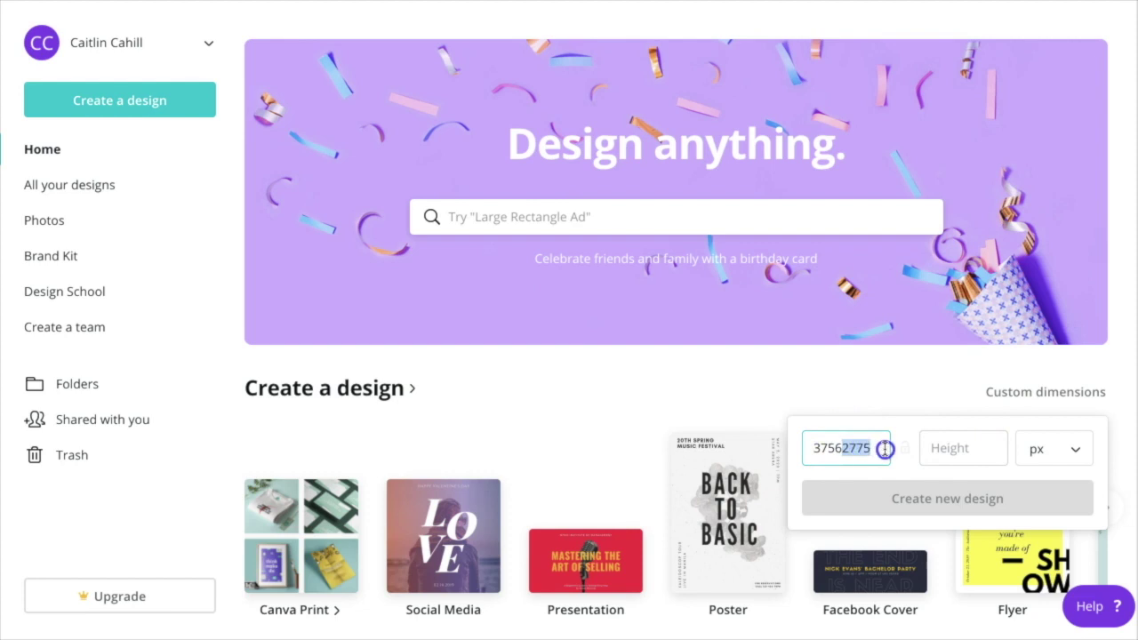
pyautogui.press('BackSpace')
pyautogui.click(934, 448)
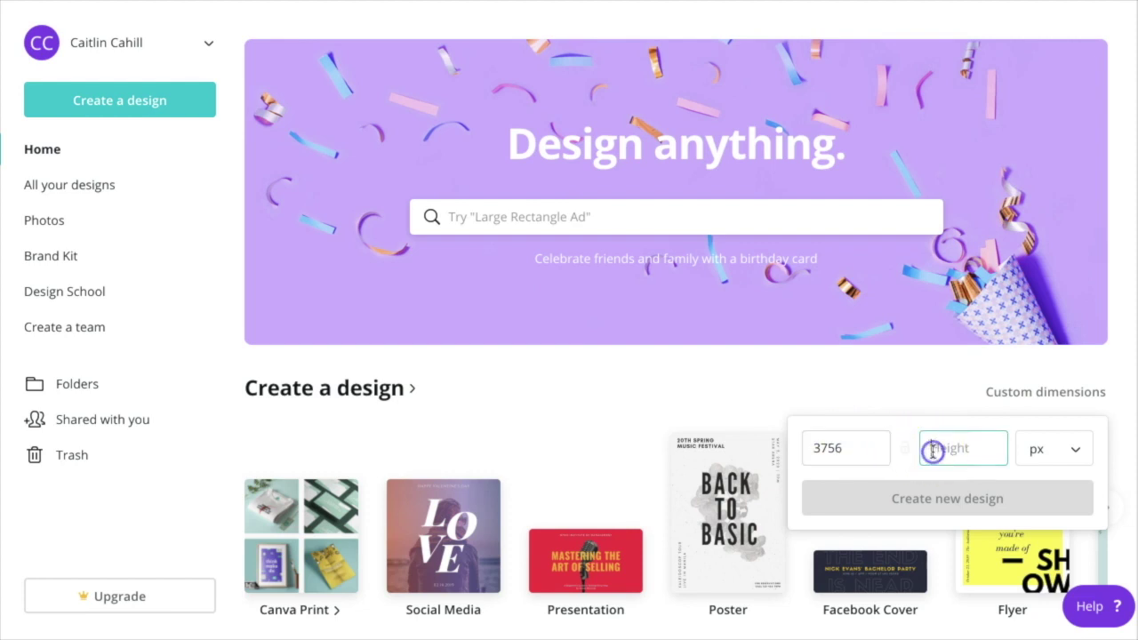
pyautogui.hotkey('ctrl', 'v')
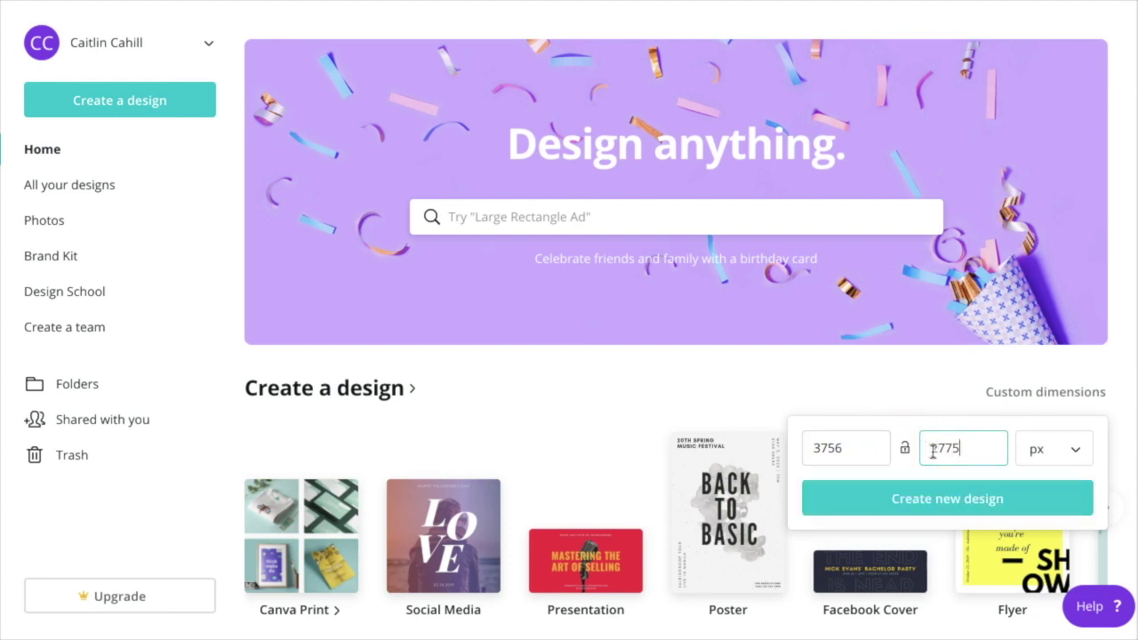
pyautogui.click(935, 498)
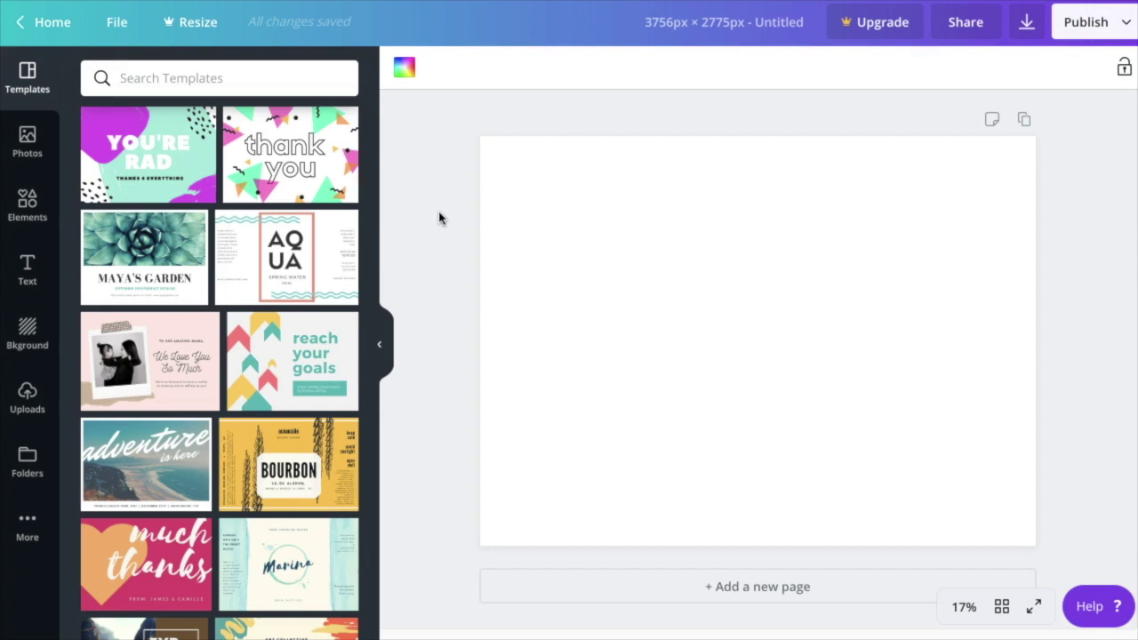
# Step: Place the uploaded paperback cover template image on the blank page so that it fills the whole page as background
pyautogui.click(27, 396)
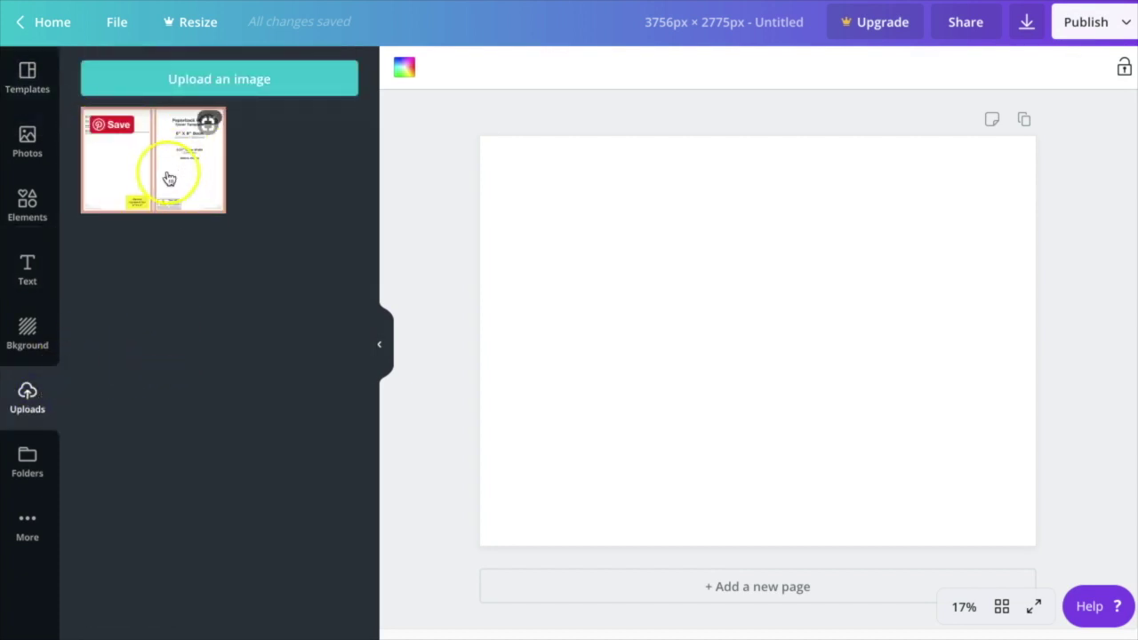
pyautogui.click(188, 89)
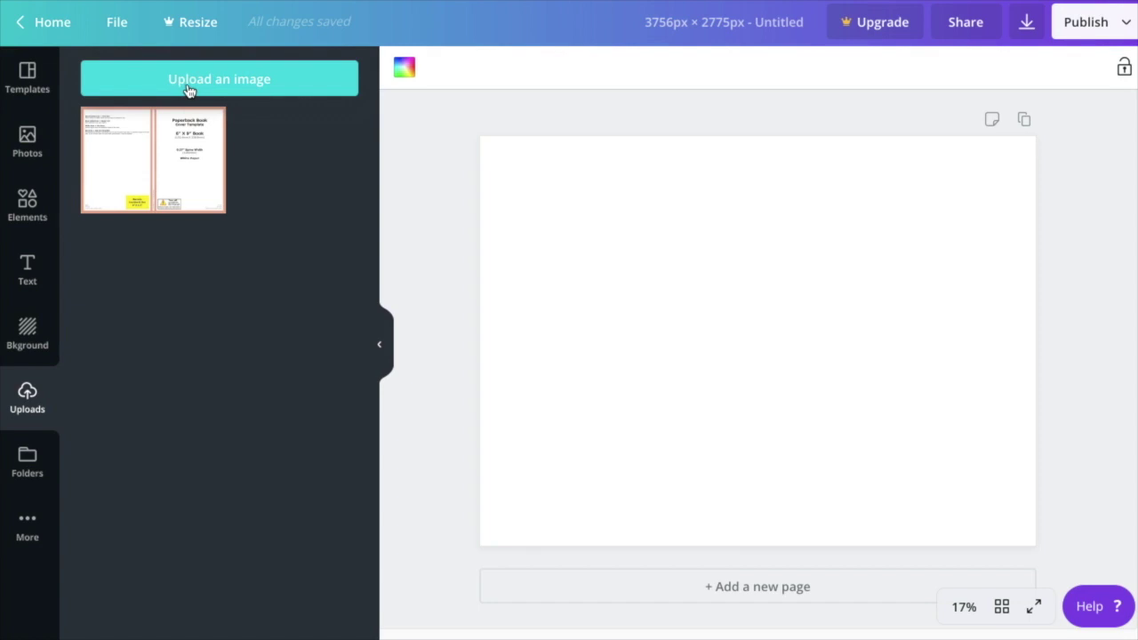
pyautogui.moveTo(173, 129)
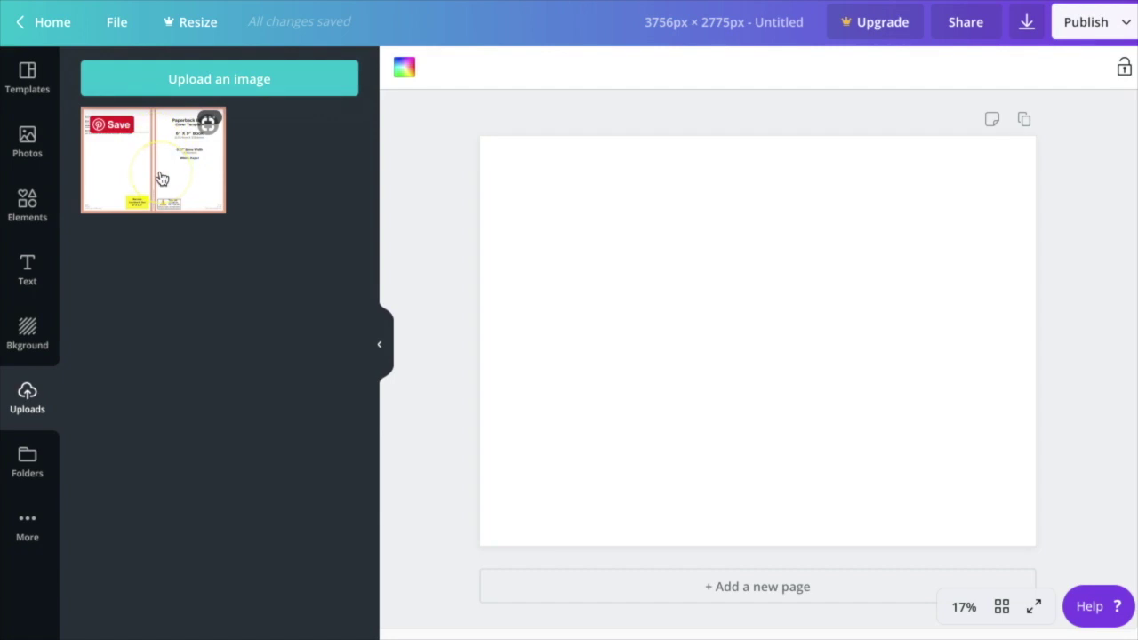
pyautogui.moveTo(162, 180); pyautogui.dragTo(487, 233)
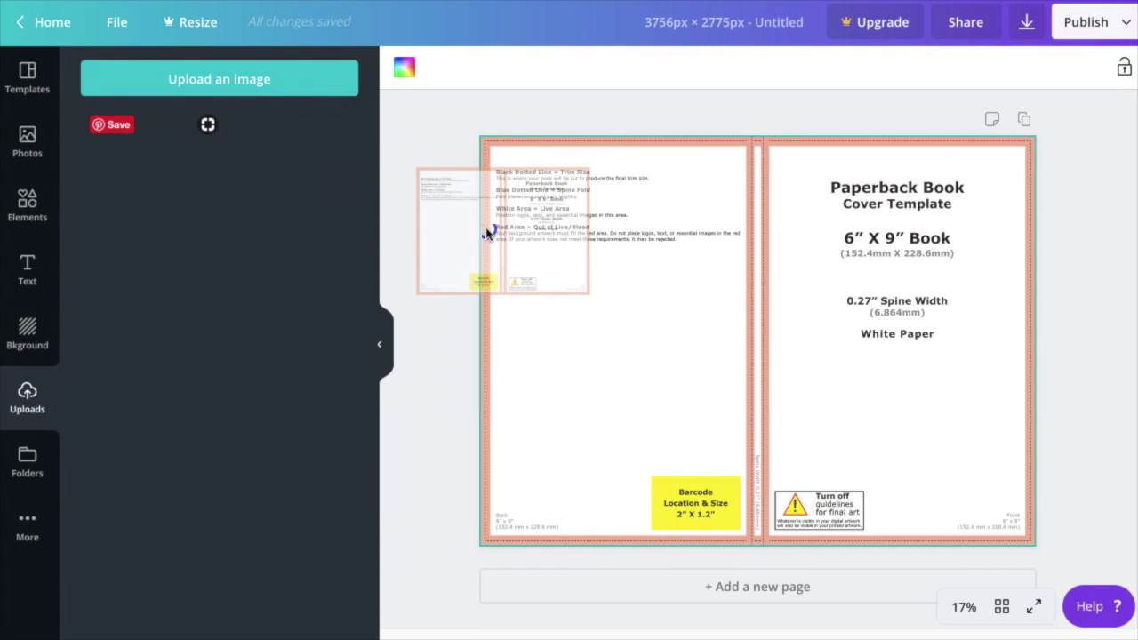
pyautogui.moveTo(487, 233); pyautogui.dragTo(486, 232)
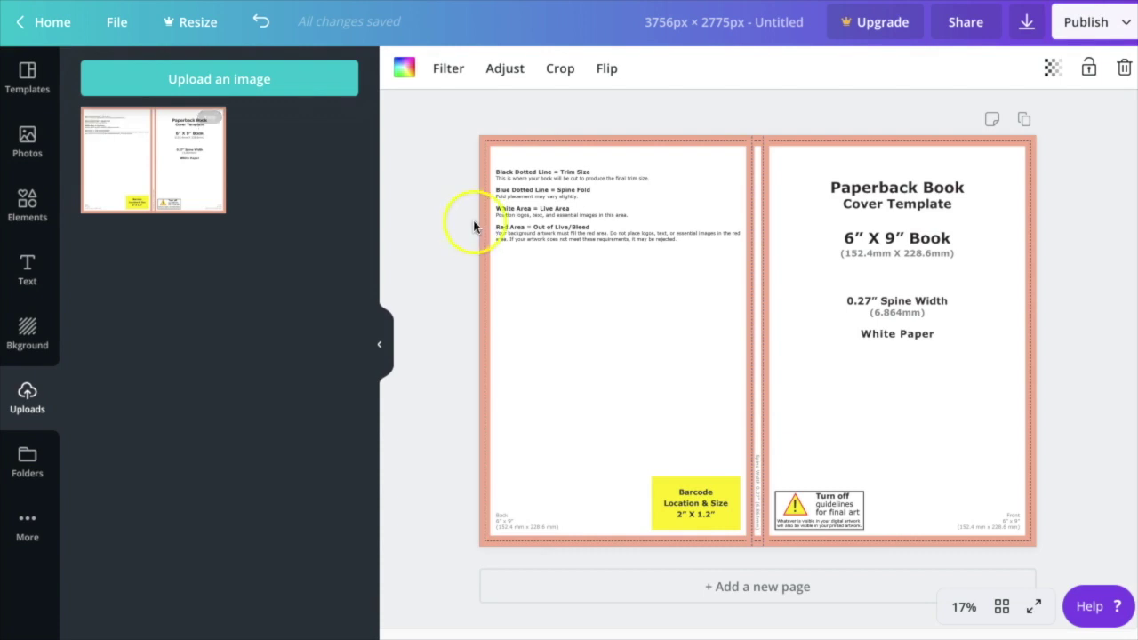
# Step: Add a heading, widen its text box to span the front cover's white area, and move it up to the "Cover Template" line
pyautogui.click(29, 271)
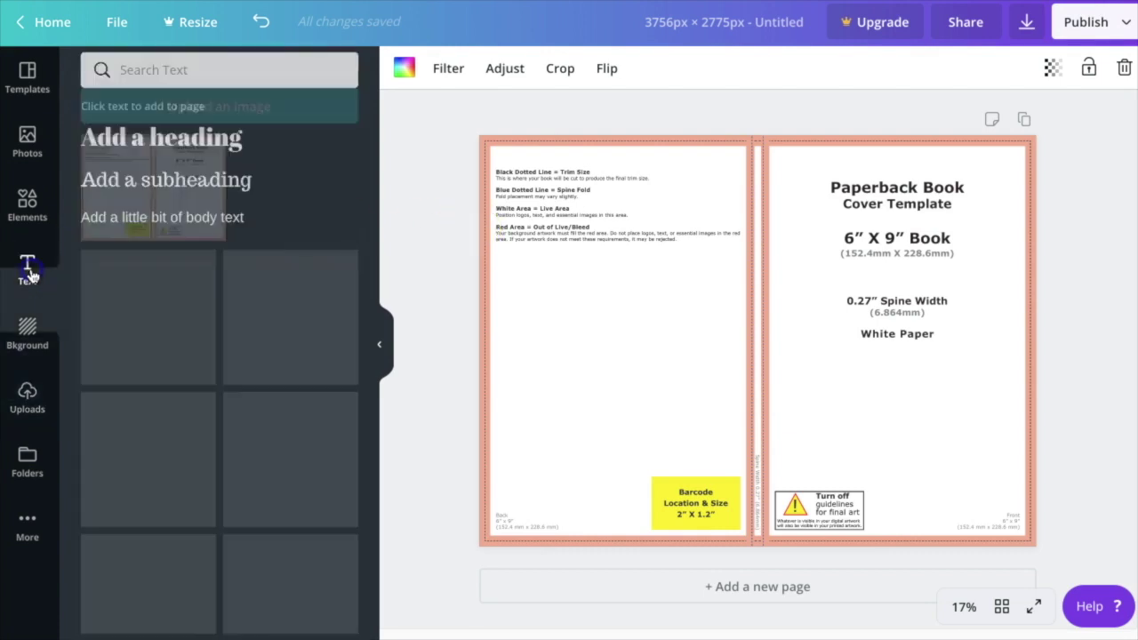
pyautogui.click(133, 155)
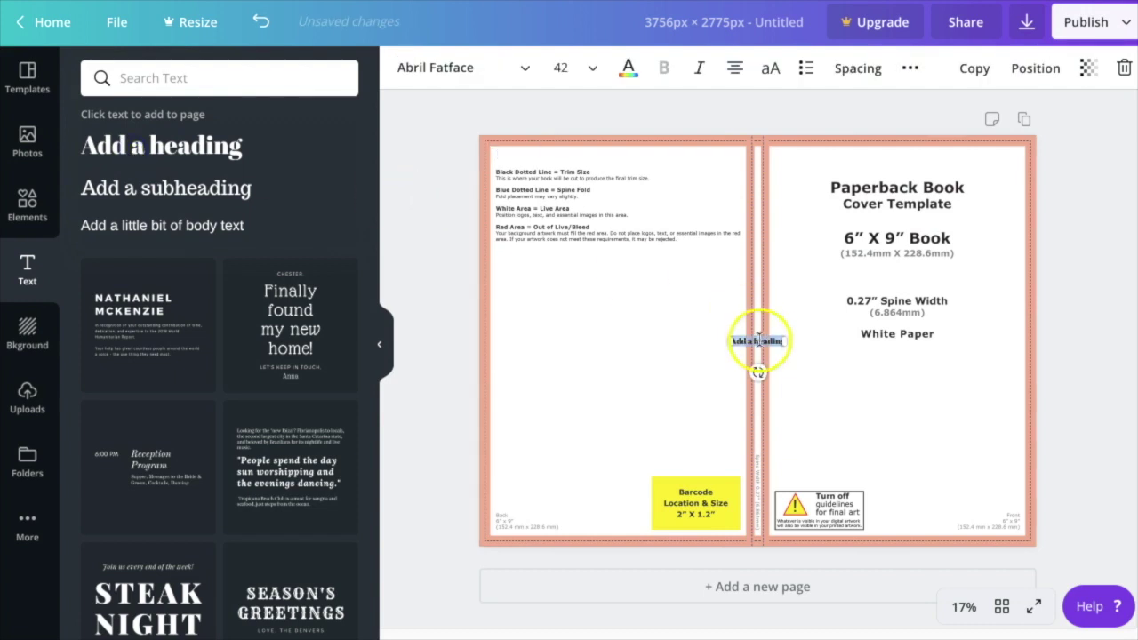
pyautogui.moveTo(782, 339); pyautogui.dragTo(1024, 333)
pyautogui.moveTo(734, 340); pyautogui.dragTo(772, 338)
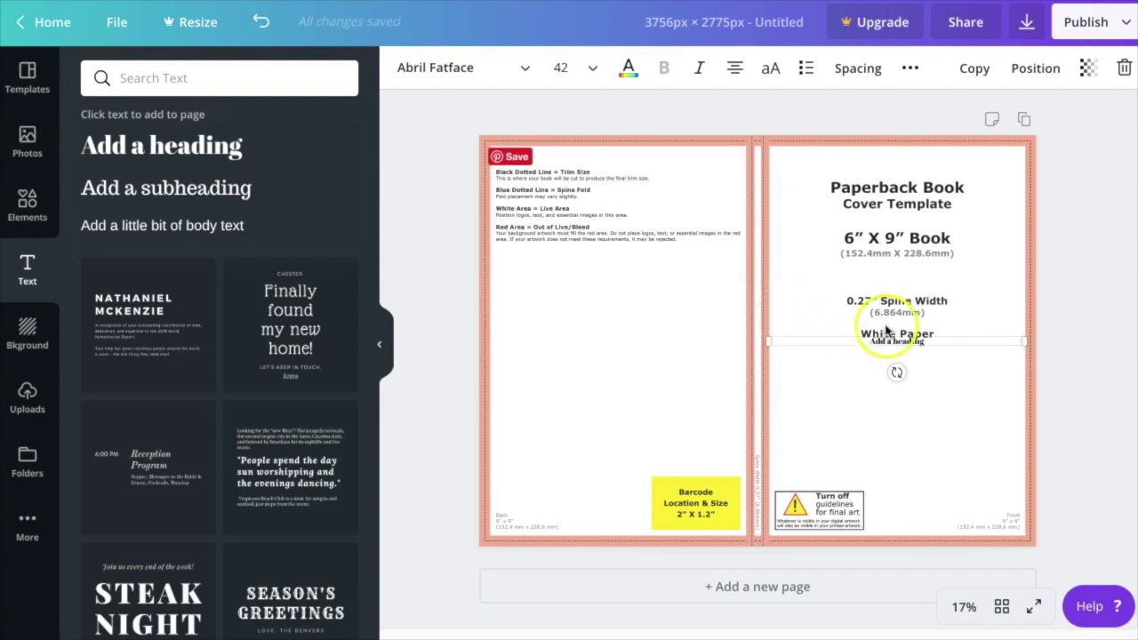
pyautogui.moveTo(947, 332); pyautogui.dragTo(949, 198)
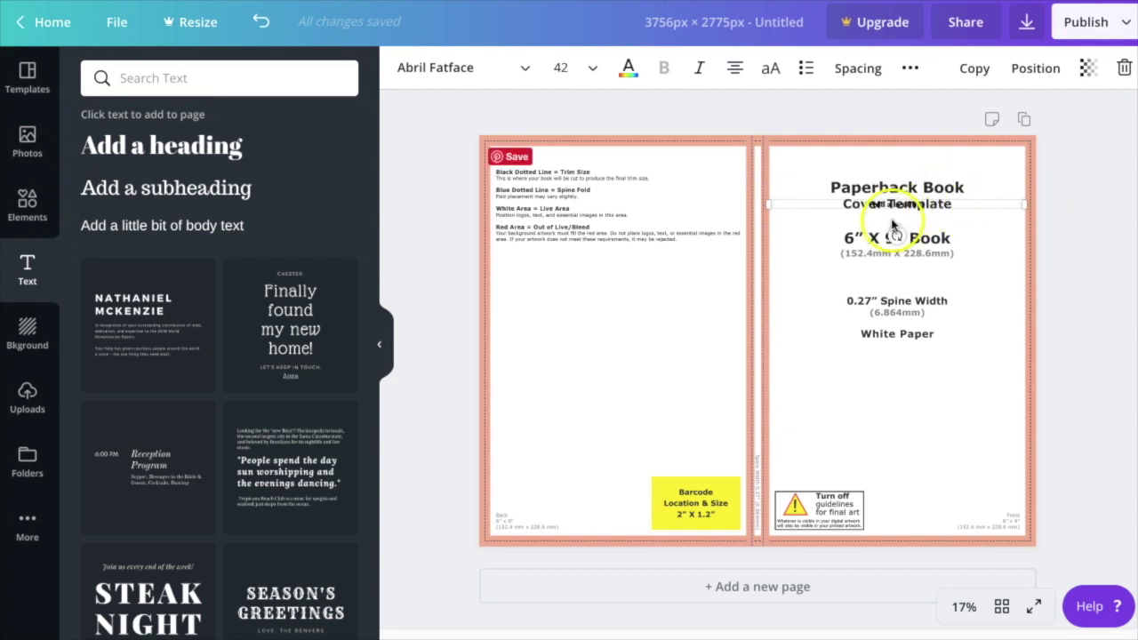
# Step: Set the front cover heading's font size to 200 and replace its text with "Book Title"
pyautogui.click(563, 68)
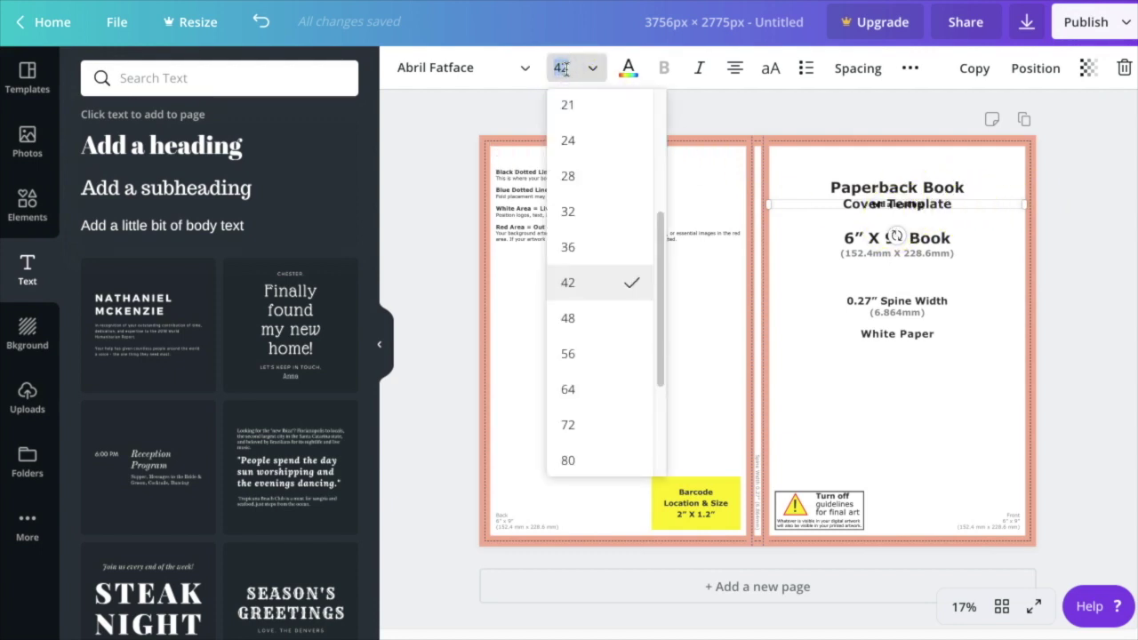
pyautogui.press('Return')
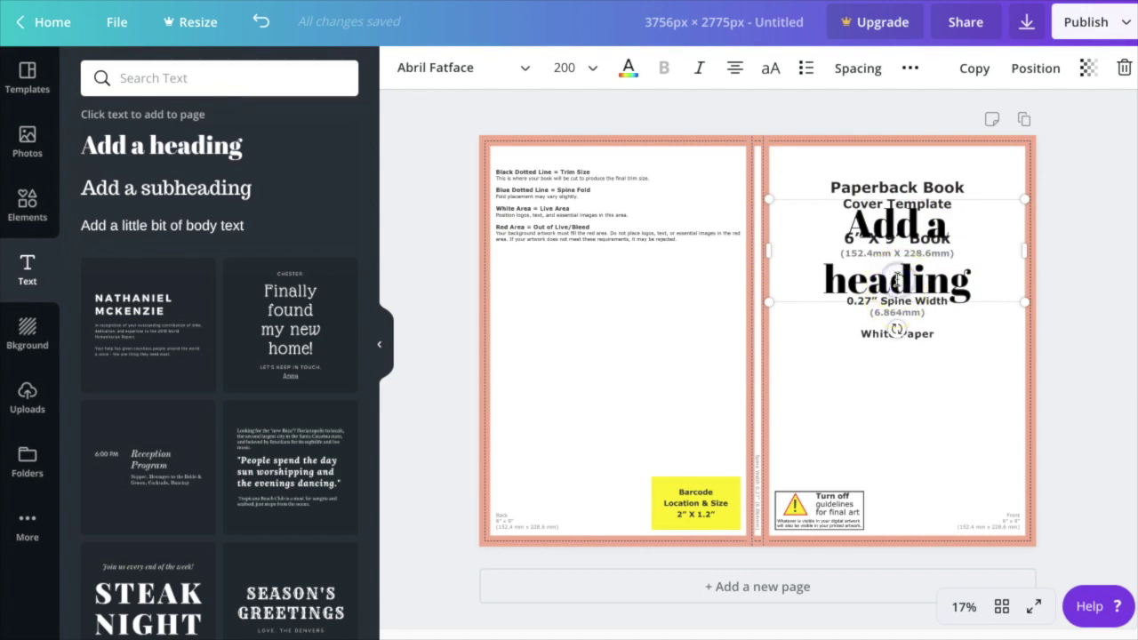
pyautogui.doubleClick(895, 281)
pyautogui.write('Book Title')
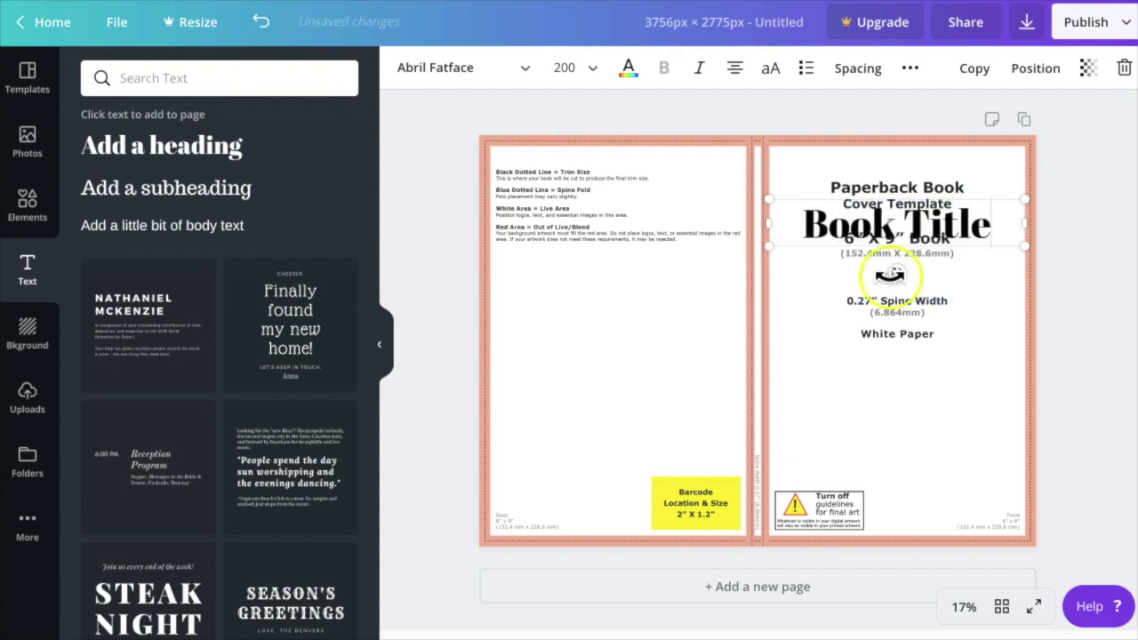
pyautogui.click(889, 376)
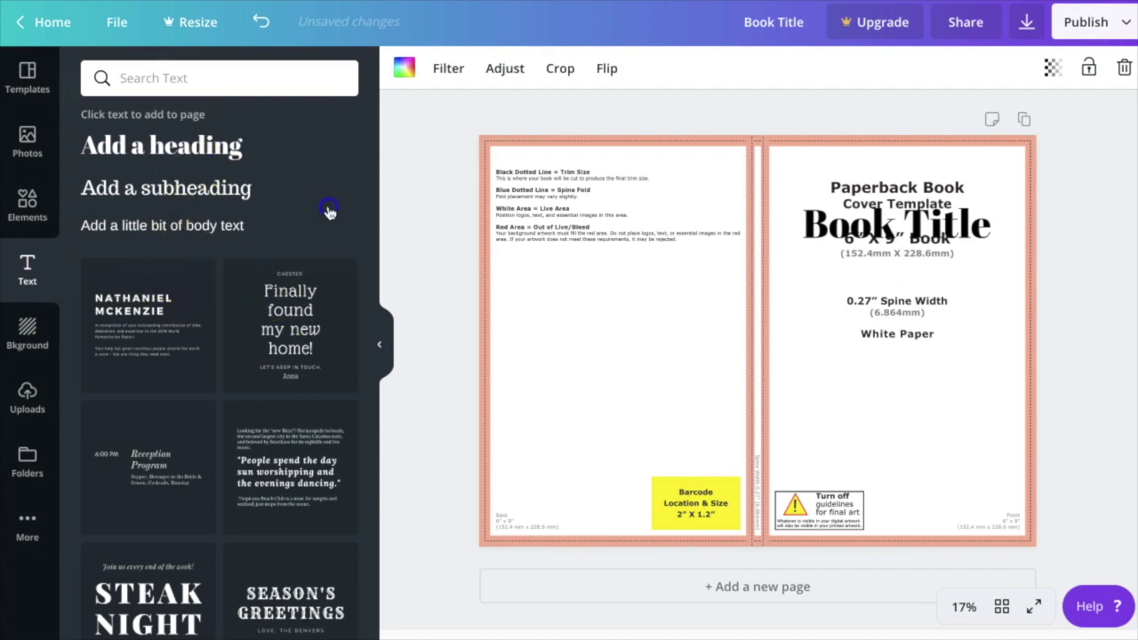
# Step: Add a body text box reading "Book Title" at the spine and rotate it 90 degrees clockwise
pyautogui.click(168, 233)
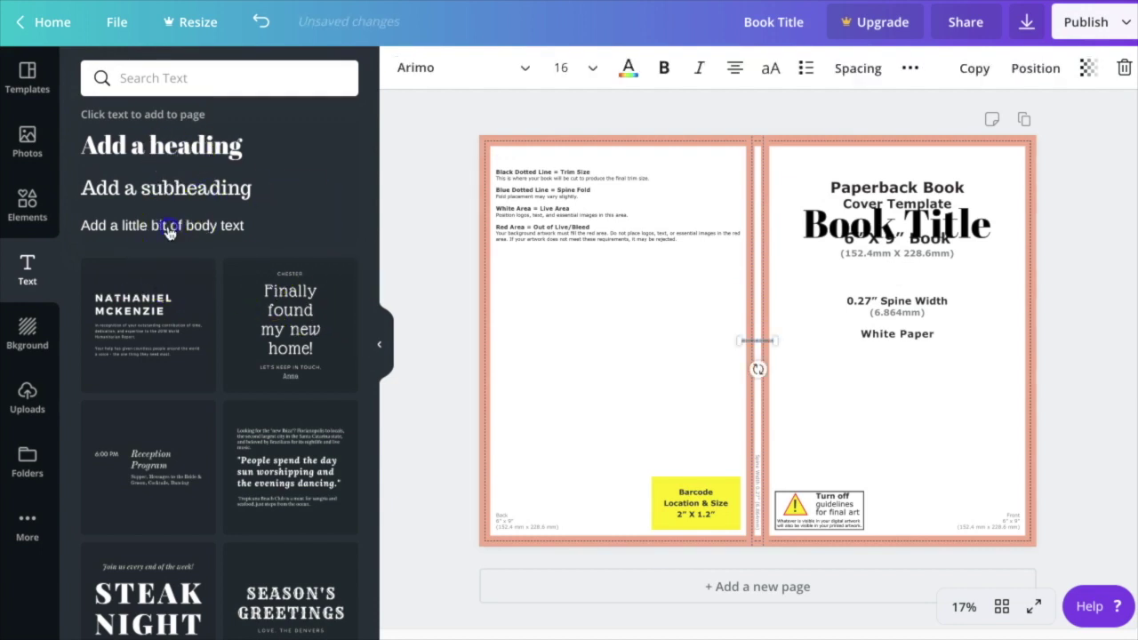
pyautogui.click(770, 310)
pyautogui.click(760, 367)
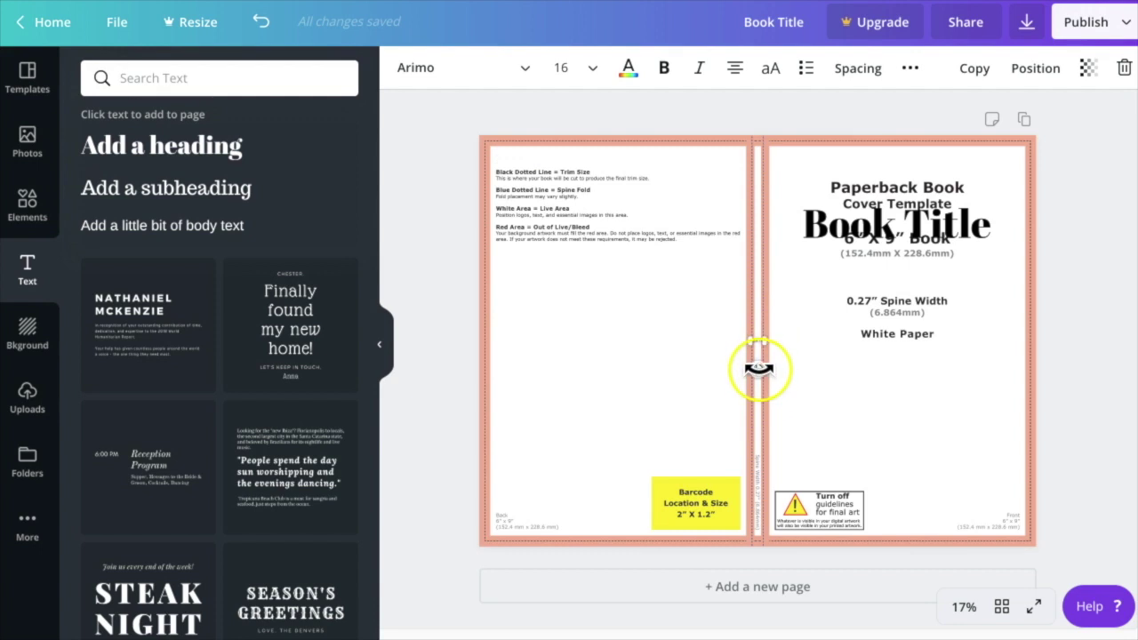
pyautogui.moveTo(758, 370); pyautogui.dragTo(723, 342)
# Step: Set the spine title's font size to 24 and lengthen its text box along the spine to fit one line
pyautogui.click(594, 68)
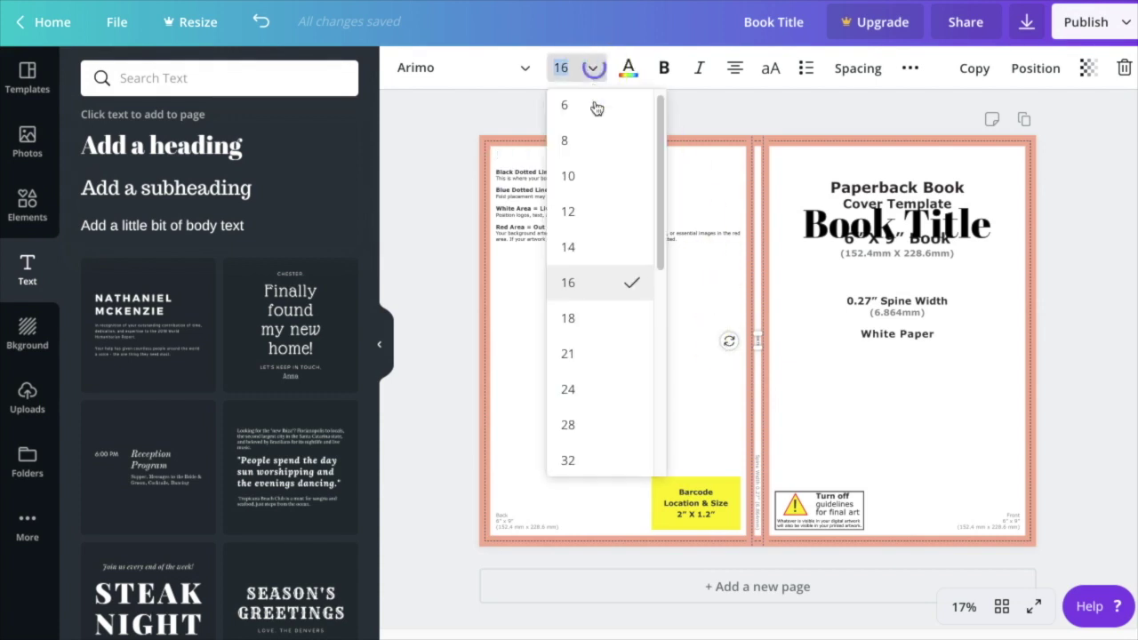
pyautogui.click(598, 389)
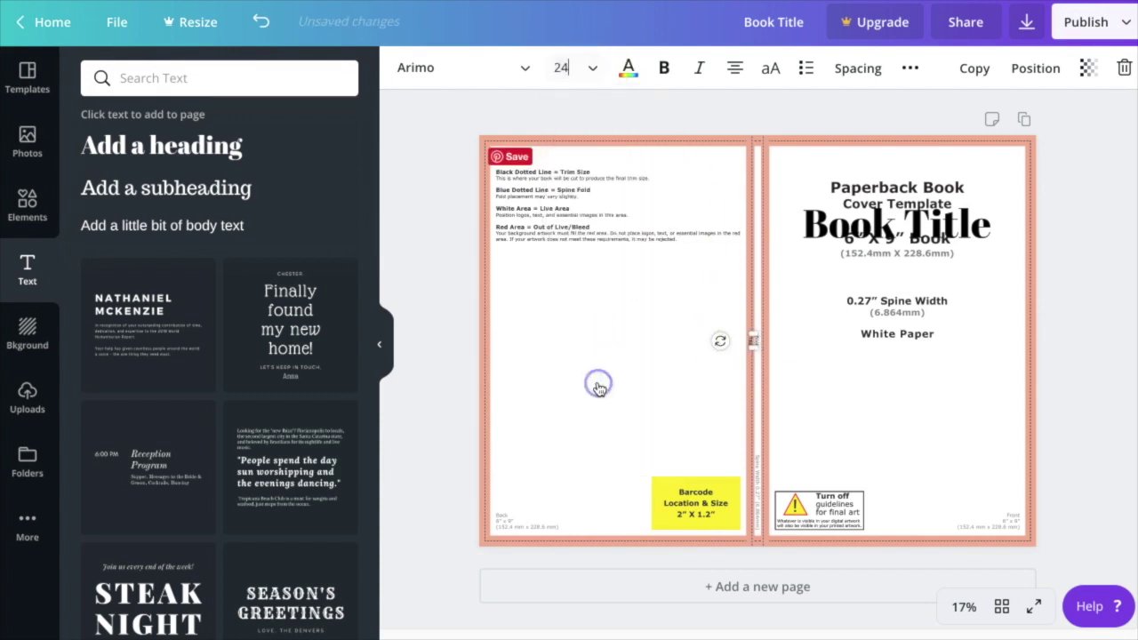
pyautogui.moveTo(746, 338); pyautogui.dragTo(762, 424)
pyautogui.click(760, 410)
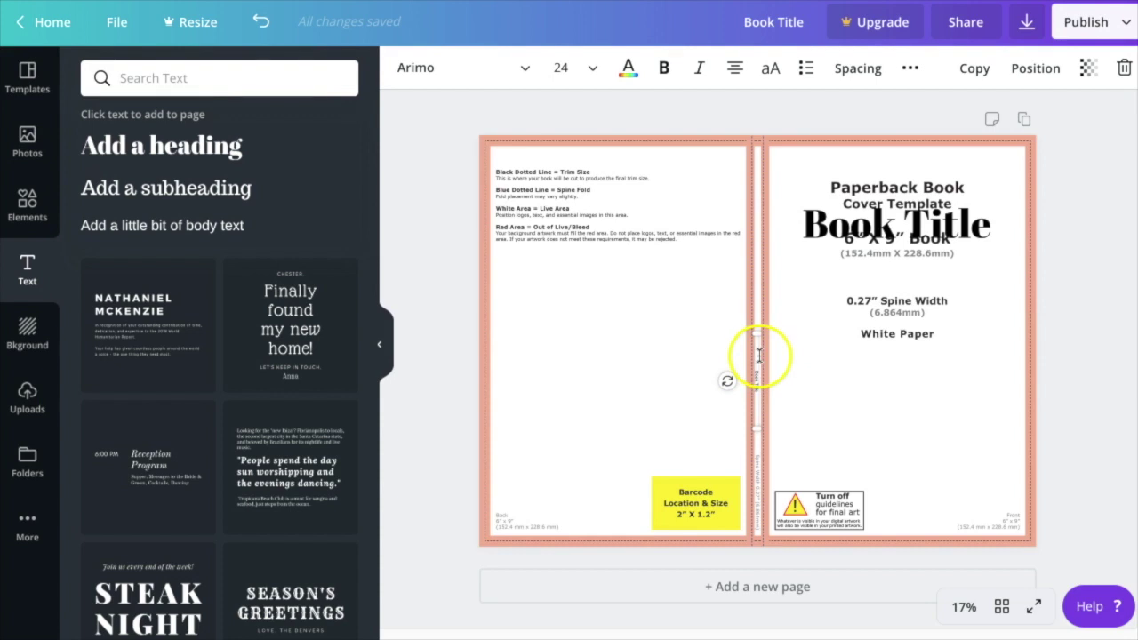
# Step: Move the spine title so it is centred on the spine and at the middle of the page height
pyautogui.moveTo(757, 428); pyautogui.dragTo(754, 392)
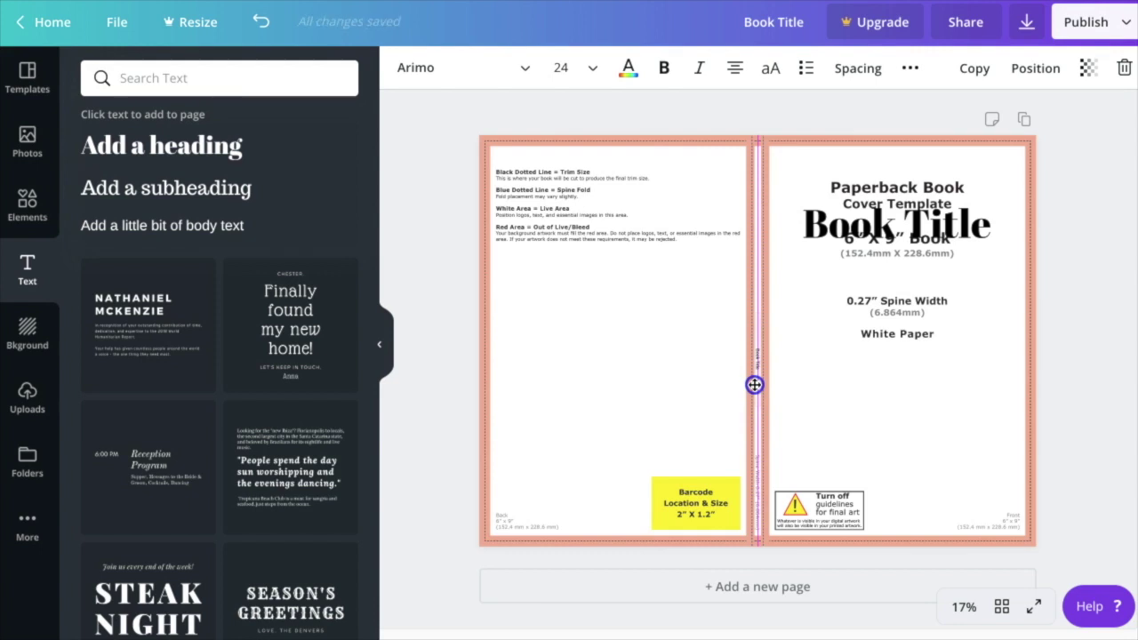
pyautogui.moveTo(753, 384); pyautogui.dragTo(755, 369)
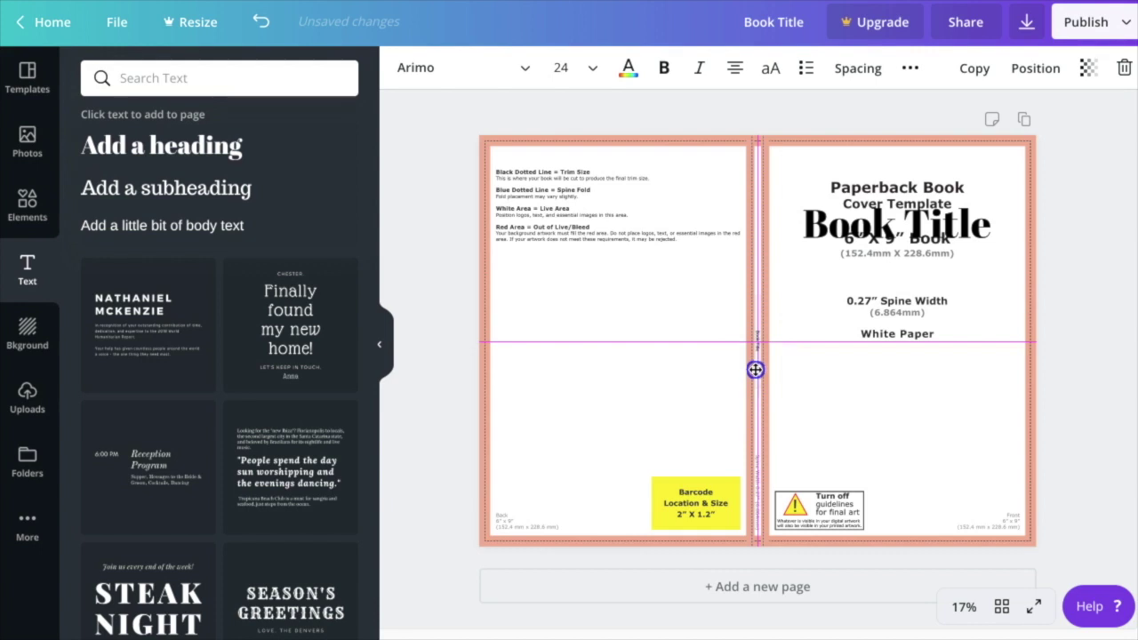
pyautogui.moveTo(754, 369); pyautogui.dragTo(755, 369)
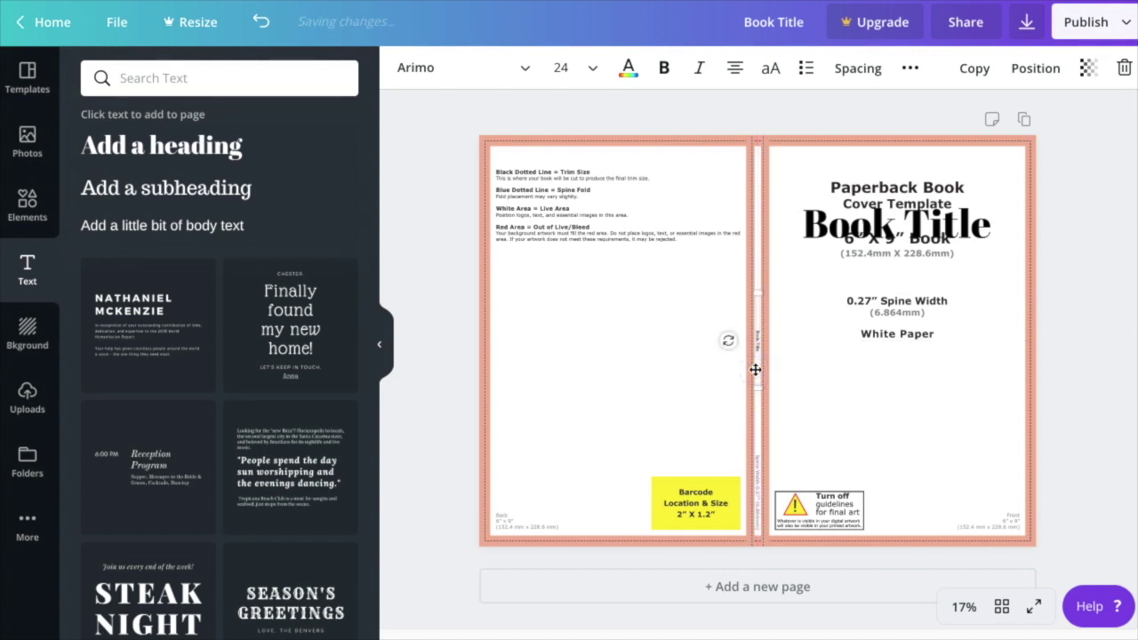
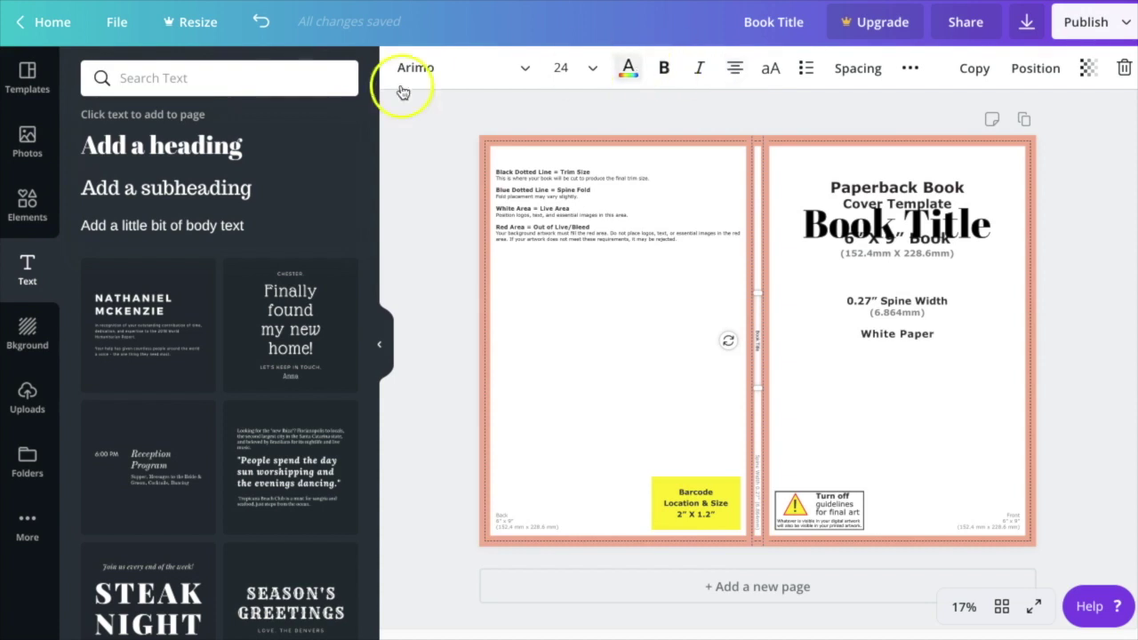
# Step: Add a subheading reading "Author" near the bottom of the front cover and stretch its box across the white area
pyautogui.click(170, 196)
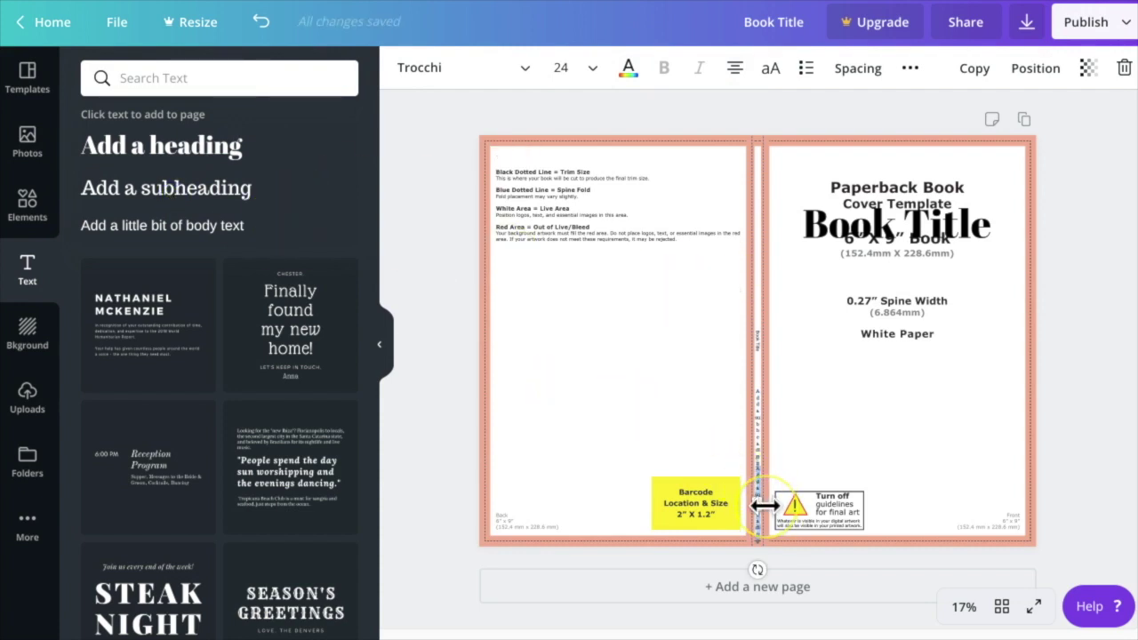
pyautogui.moveTo(764, 511); pyautogui.dragTo(1024, 460)
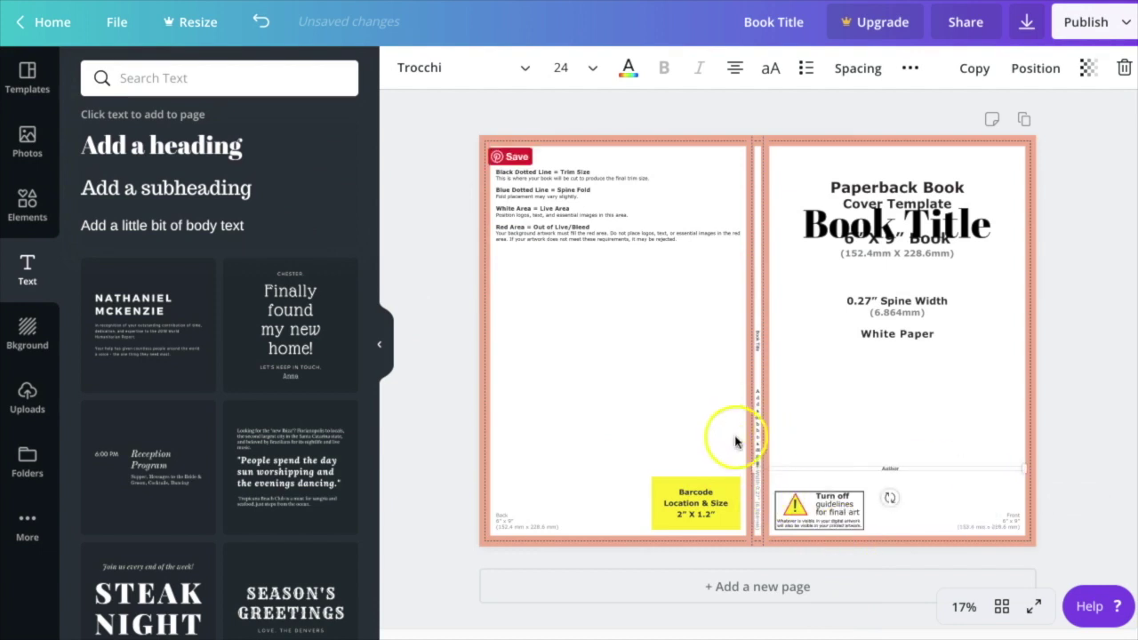
pyautogui.moveTo(756, 466); pyautogui.dragTo(769, 471)
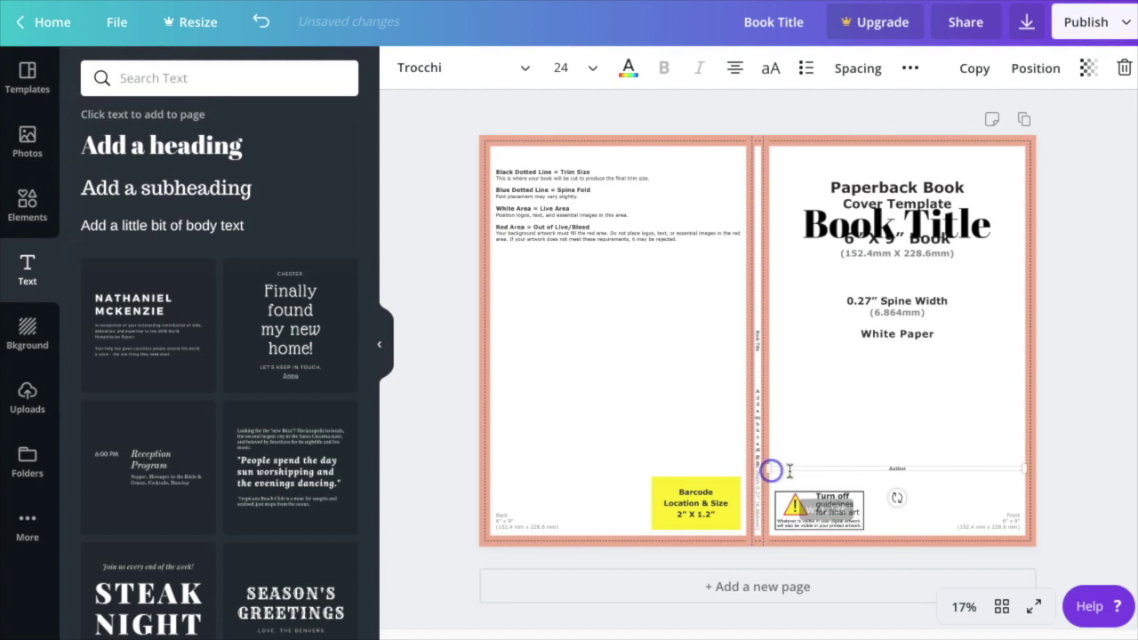
# Step: Set the font size of the "Author" text on the front cover to 42
pyautogui.click(590, 66)
pyautogui.click(594, 426)
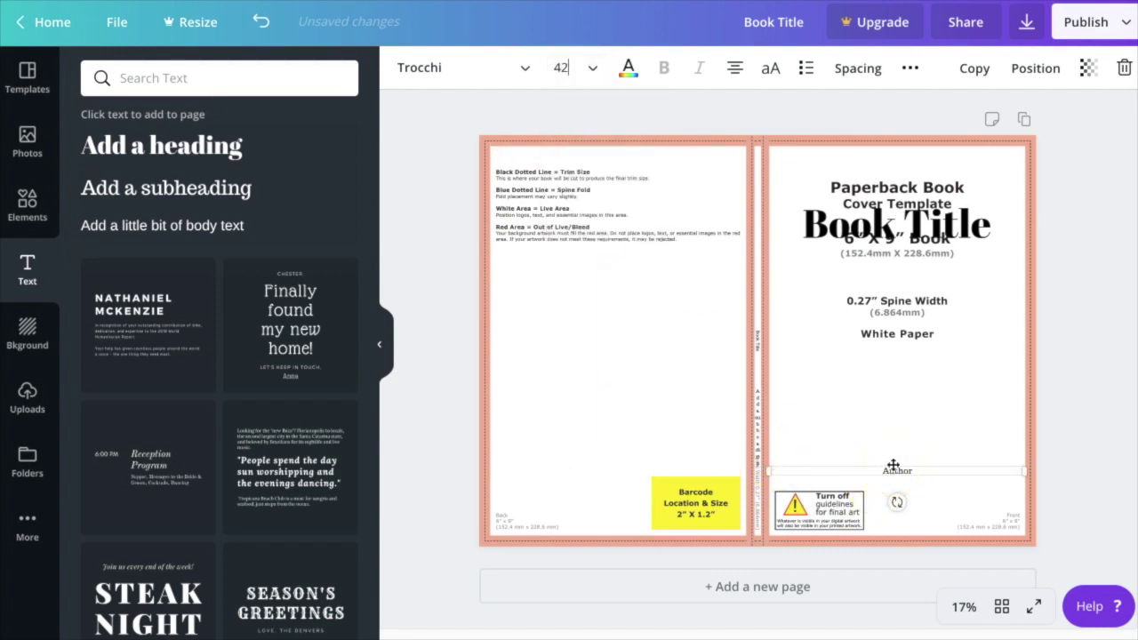
pyautogui.click(754, 369)
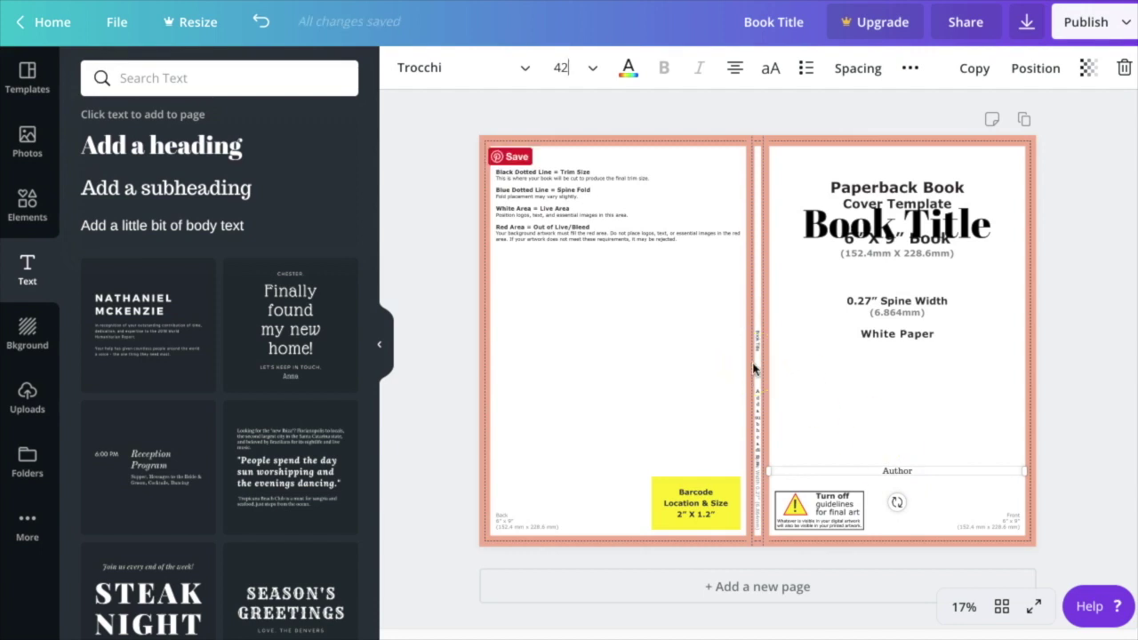
pyautogui.click(857, 417)
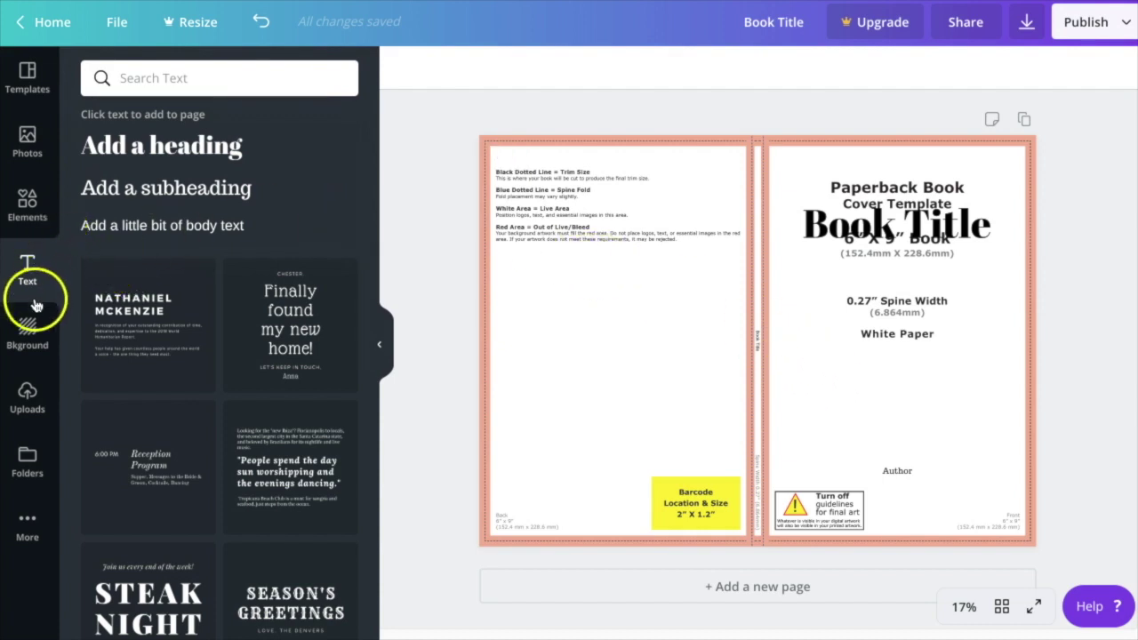
# Step: Add a square shape to the page and resize it to span the full height of the cover
pyautogui.click(27, 210)
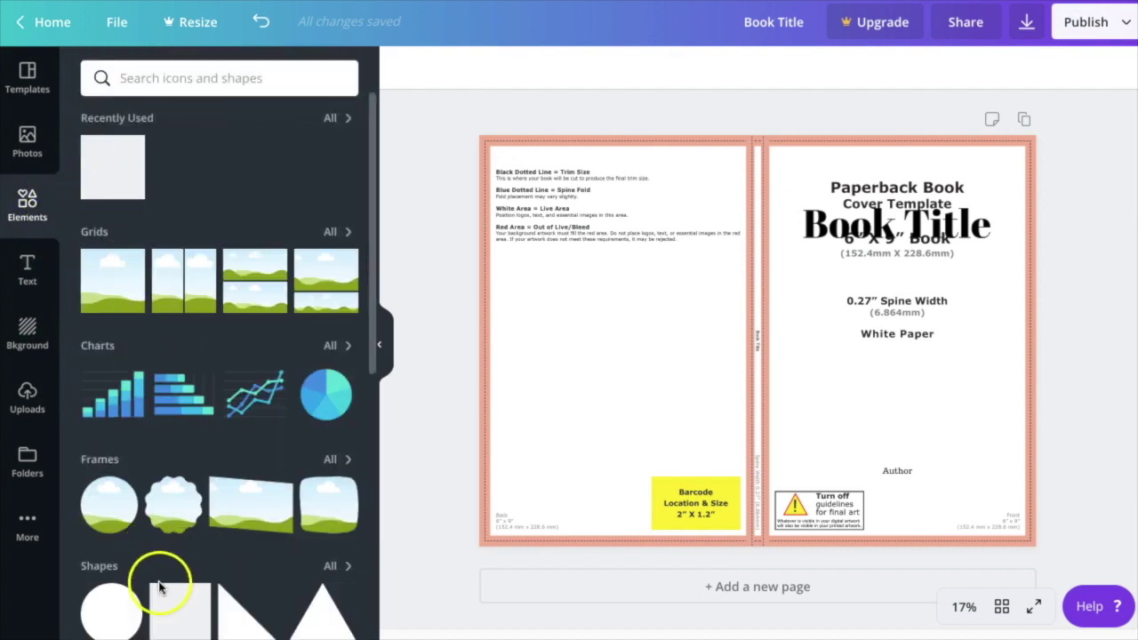
pyautogui.moveTo(168, 610); pyautogui.dragTo(594, 384)
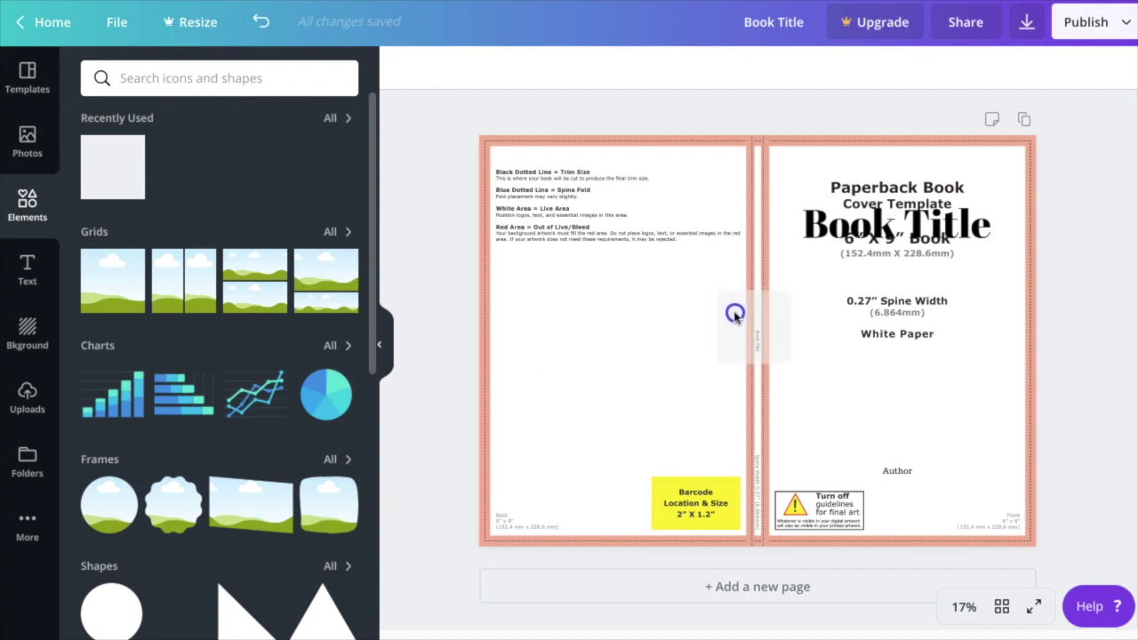
pyautogui.moveTo(718, 289); pyautogui.dragTo(666, 21)
pyautogui.moveTo(694, 305); pyautogui.dragTo(673, 317)
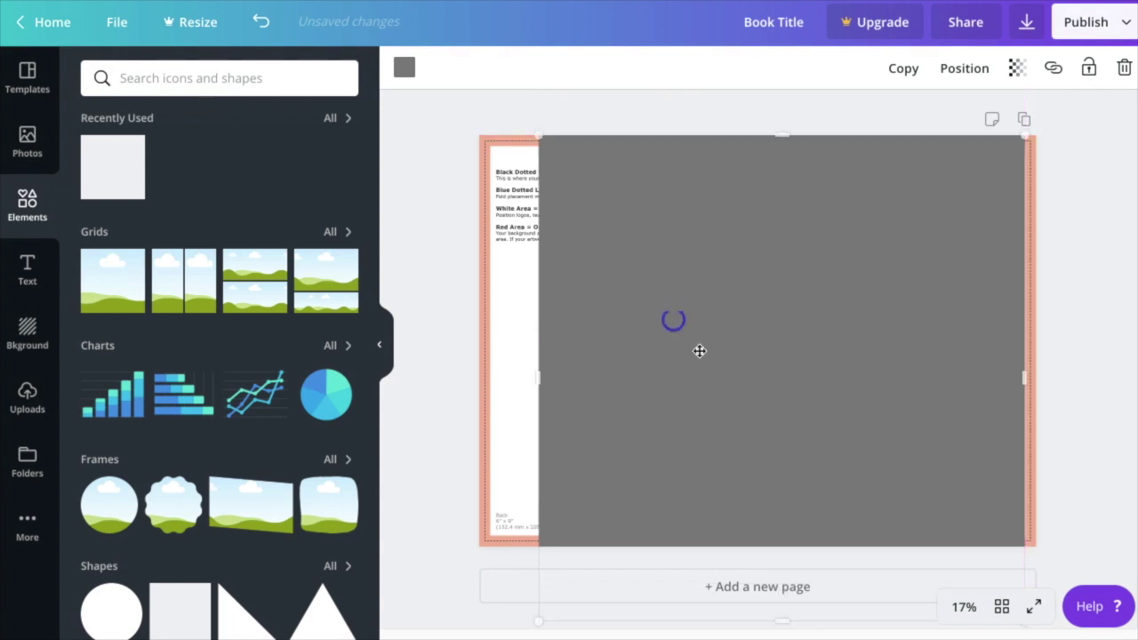
pyautogui.moveTo(782, 135); pyautogui.dragTo(794, 323)
pyautogui.moveTo(774, 395); pyautogui.dragTo(744, 253)
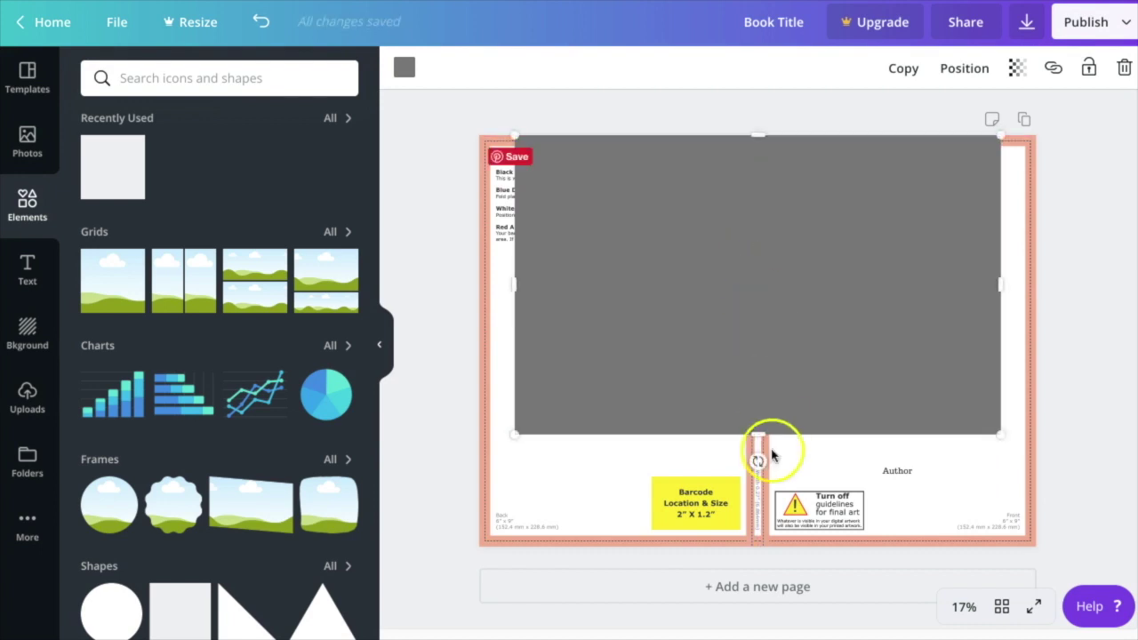
pyautogui.moveTo(756, 434); pyautogui.dragTo(770, 544)
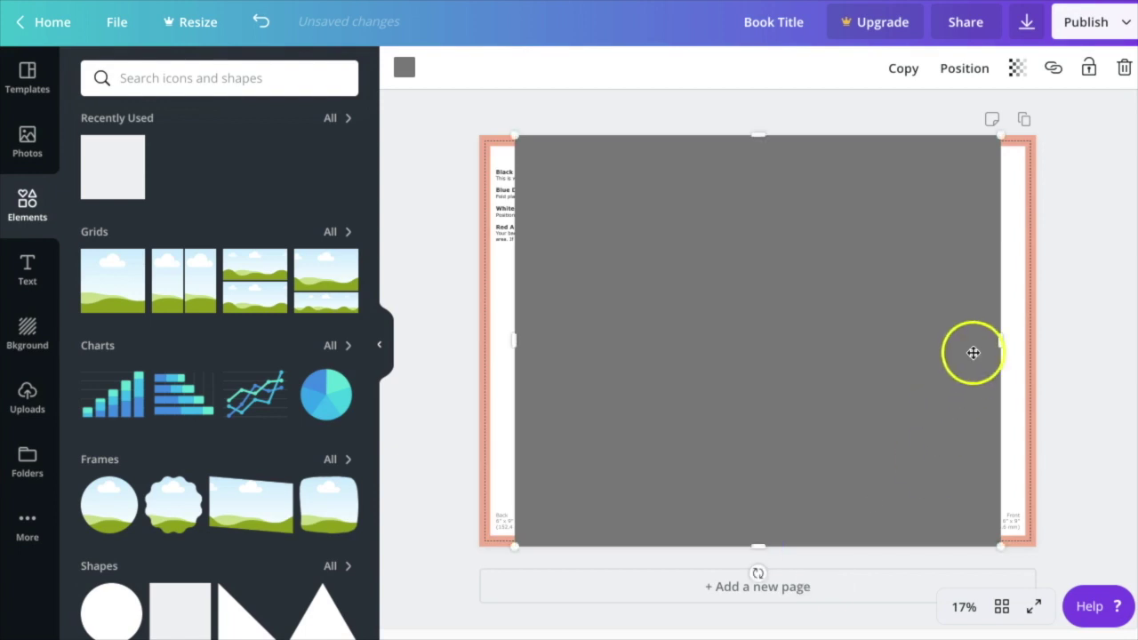
# Step: Narrow the grey shape to a strip slightly wider than the spine and centre it over the spine
pyautogui.moveTo(995, 343); pyautogui.dragTo(760, 352)
pyautogui.moveTo(518, 338); pyautogui.dragTo(752, 330)
pyautogui.click(755, 308)
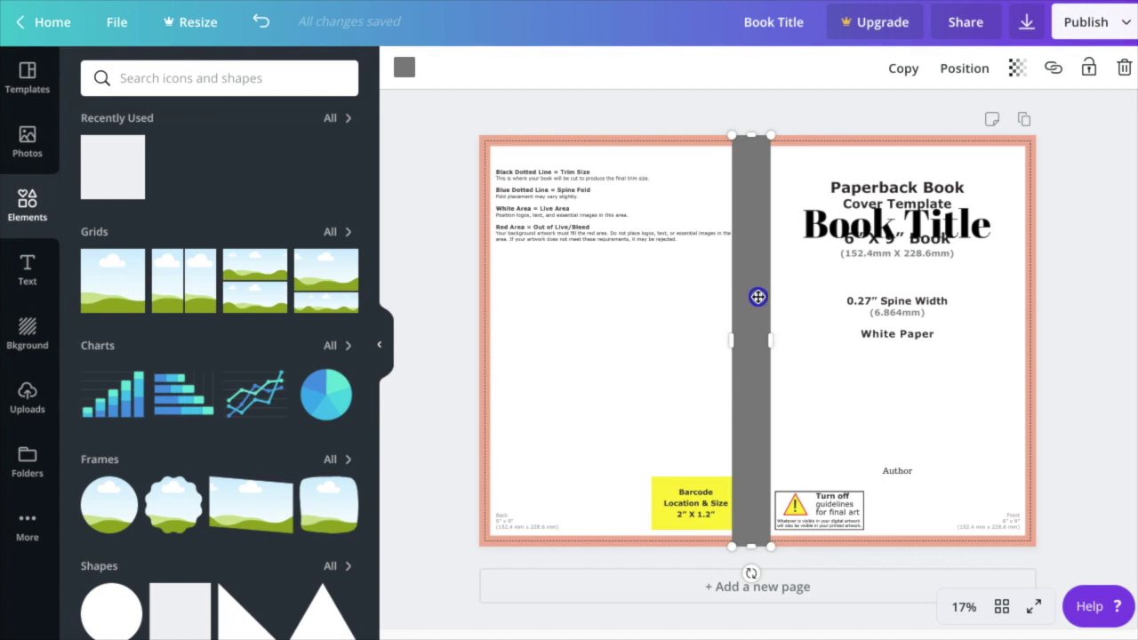
pyautogui.moveTo(757, 297); pyautogui.dragTo(760, 297)
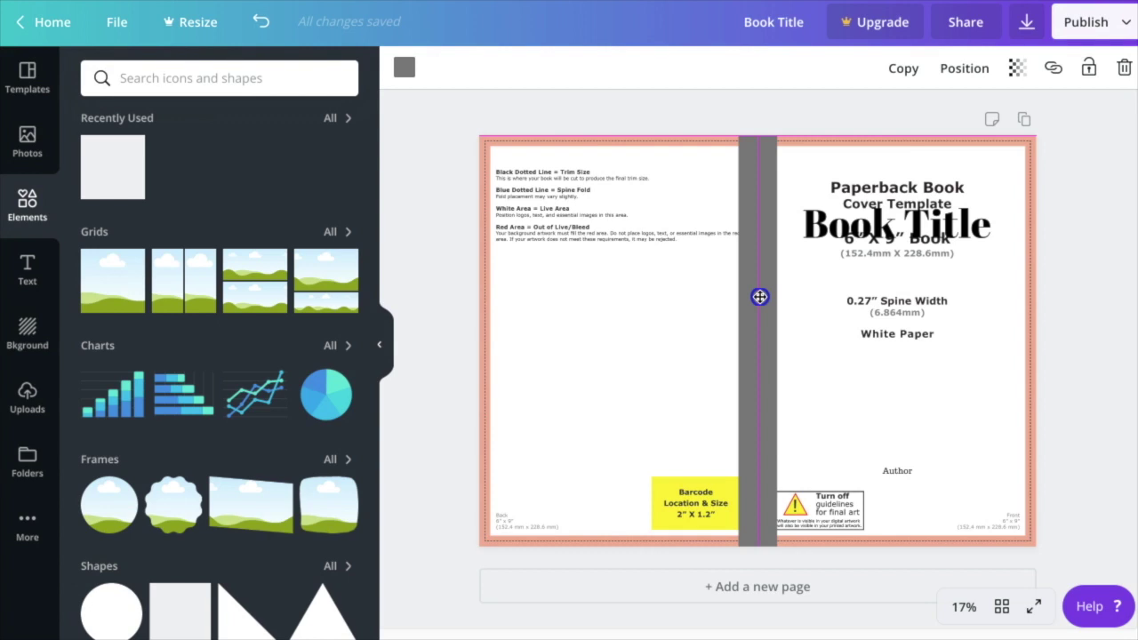
pyautogui.moveTo(760, 297); pyautogui.dragTo(760, 297)
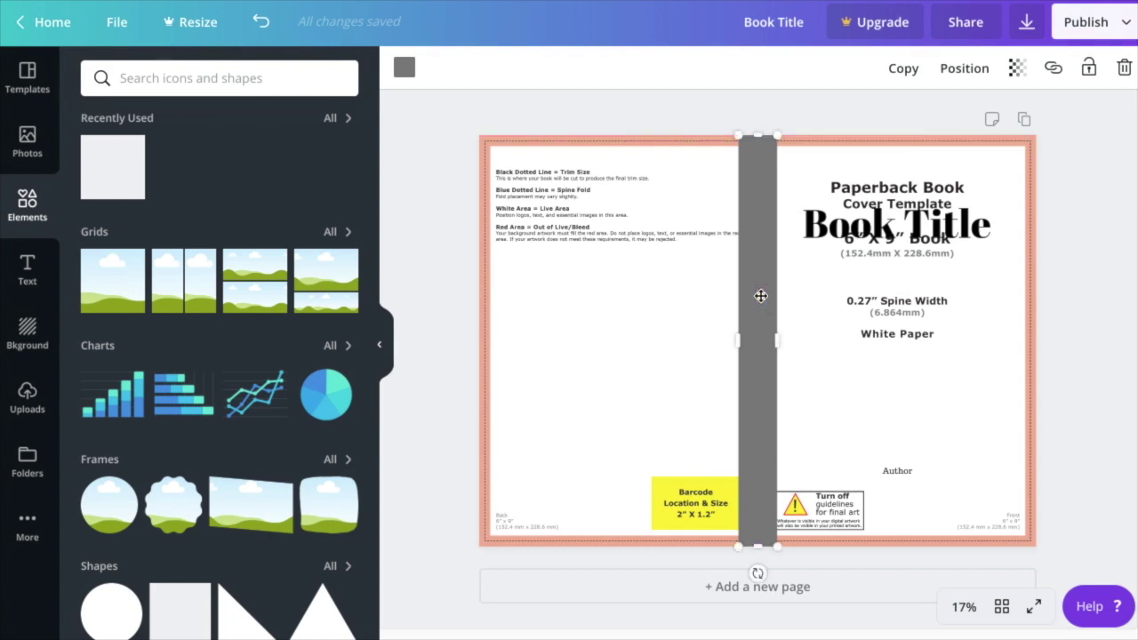
# Step: Fill the spine strip with black
pyautogui.click(402, 69)
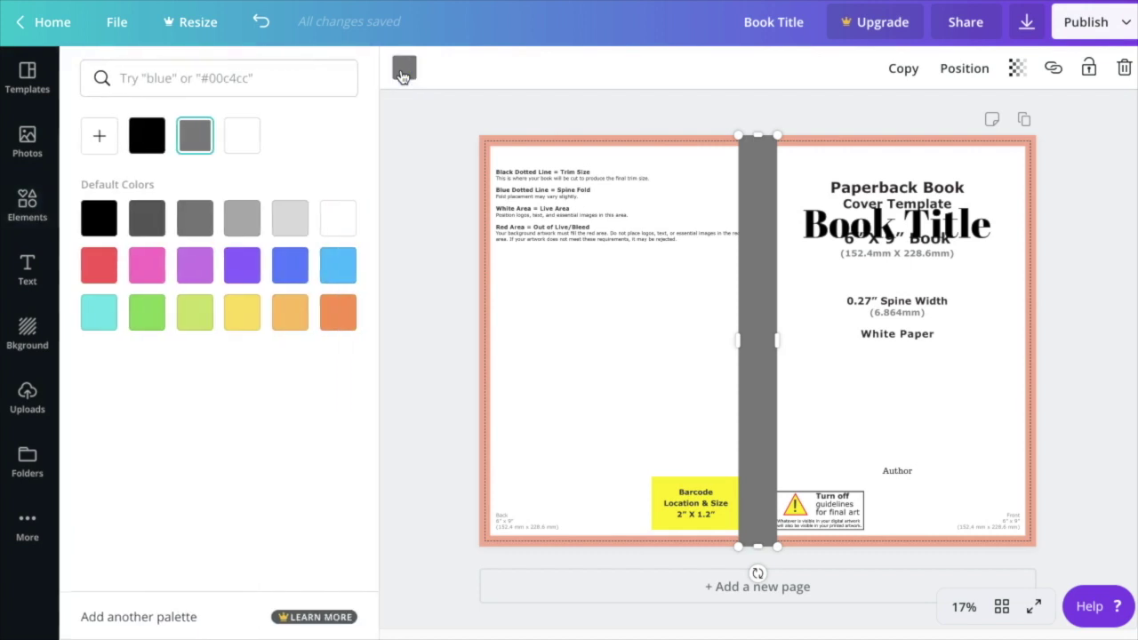
pyautogui.click(100, 217)
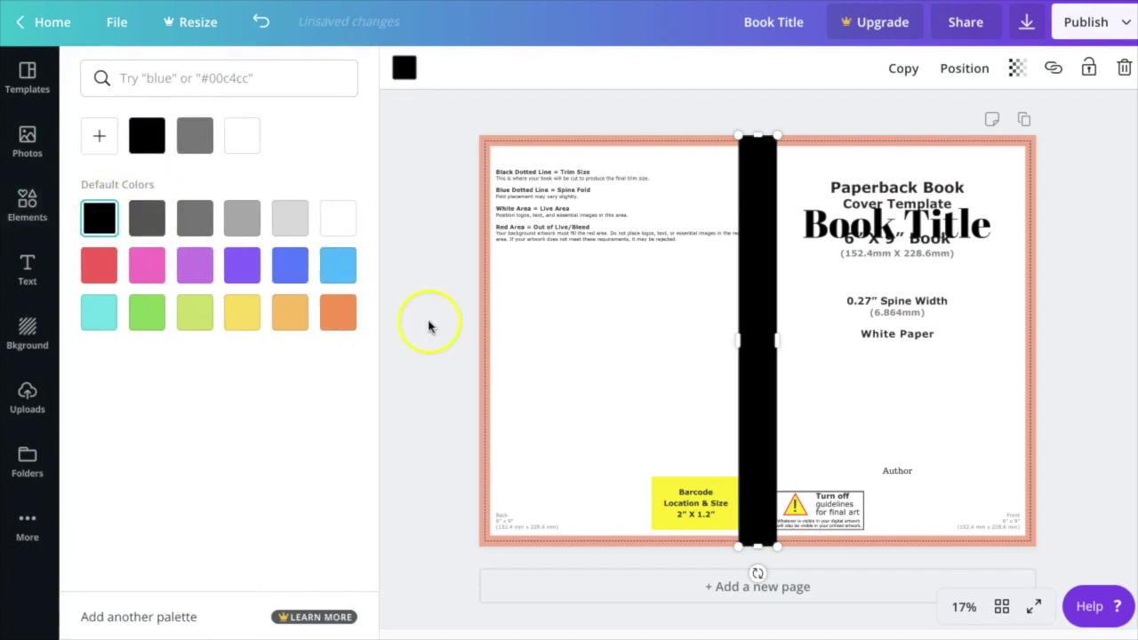
pyautogui.click(825, 360)
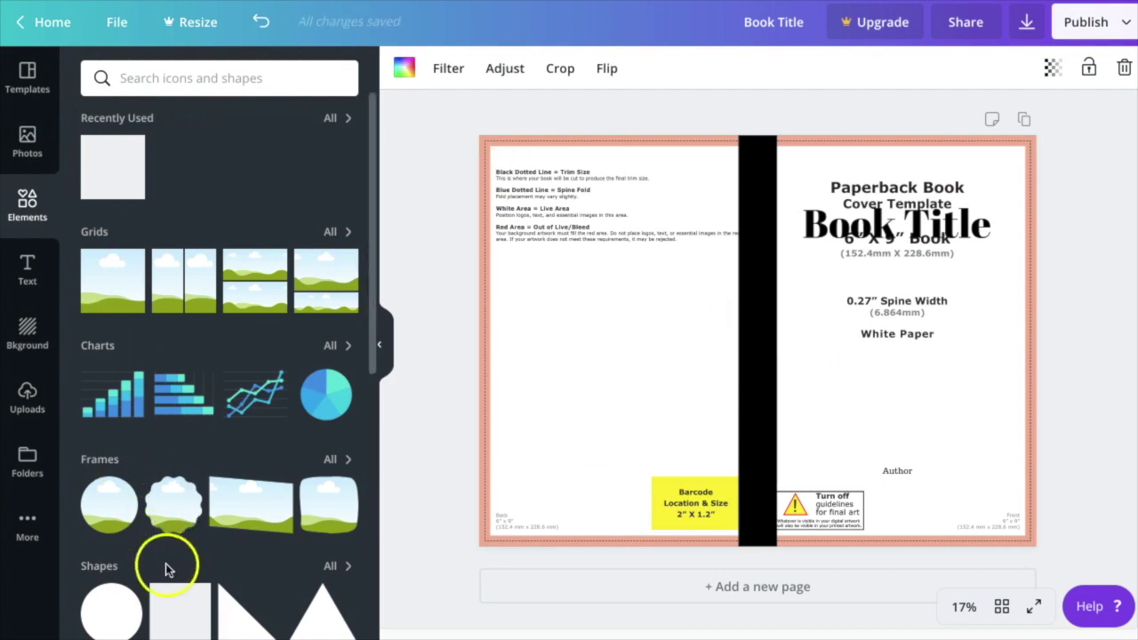
# Step: Add a second square shape and stretch it to cover the entire page
pyautogui.moveTo(120, 136); pyautogui.dragTo(603, 187)
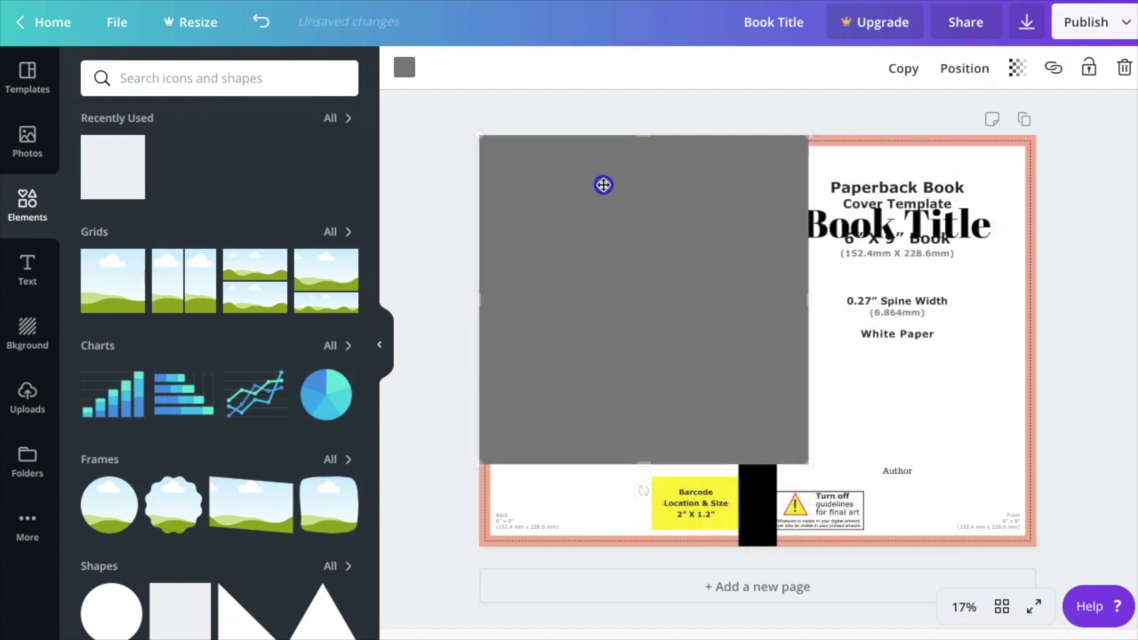
pyautogui.moveTo(809, 460); pyautogui.dragTo(839, 487)
pyautogui.moveTo(836, 324); pyautogui.dragTo(1036, 308)
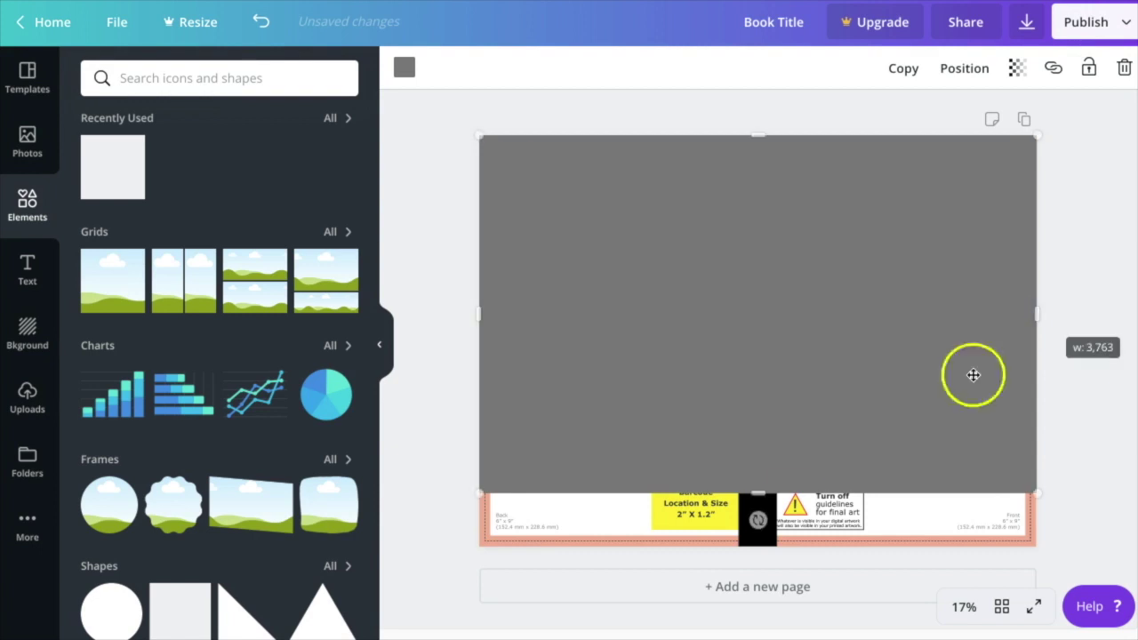
pyautogui.moveTo(761, 492); pyautogui.dragTo(763, 543)
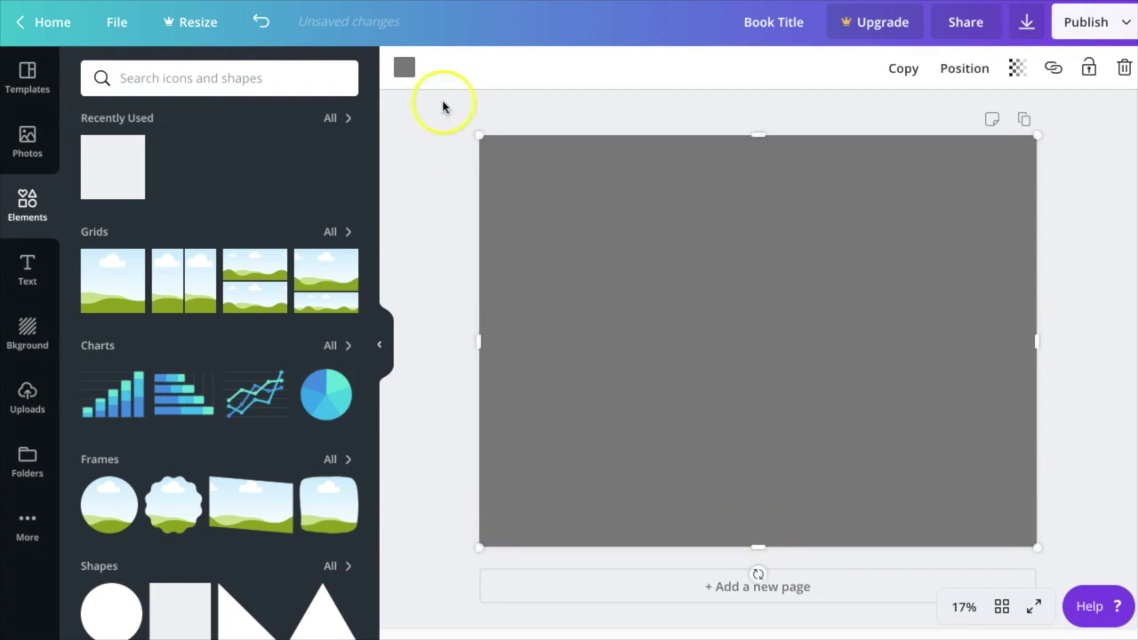
# Step: Fill the full-page shape with the default pink colour
pyautogui.click(404, 68)
pyautogui.click(148, 263)
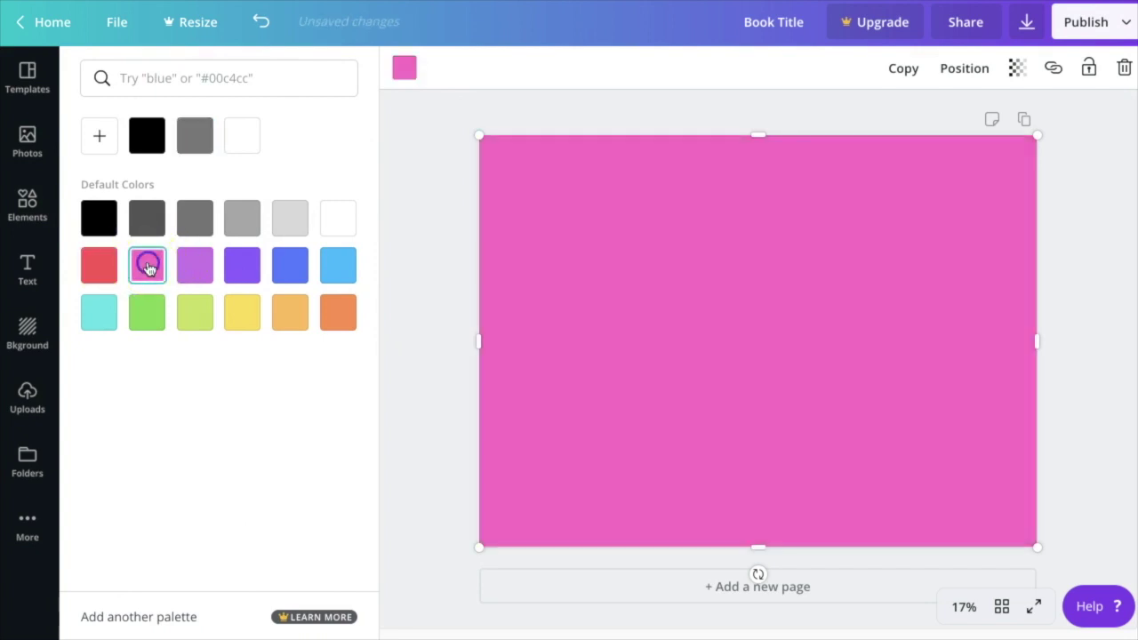
pyautogui.click(535, 107)
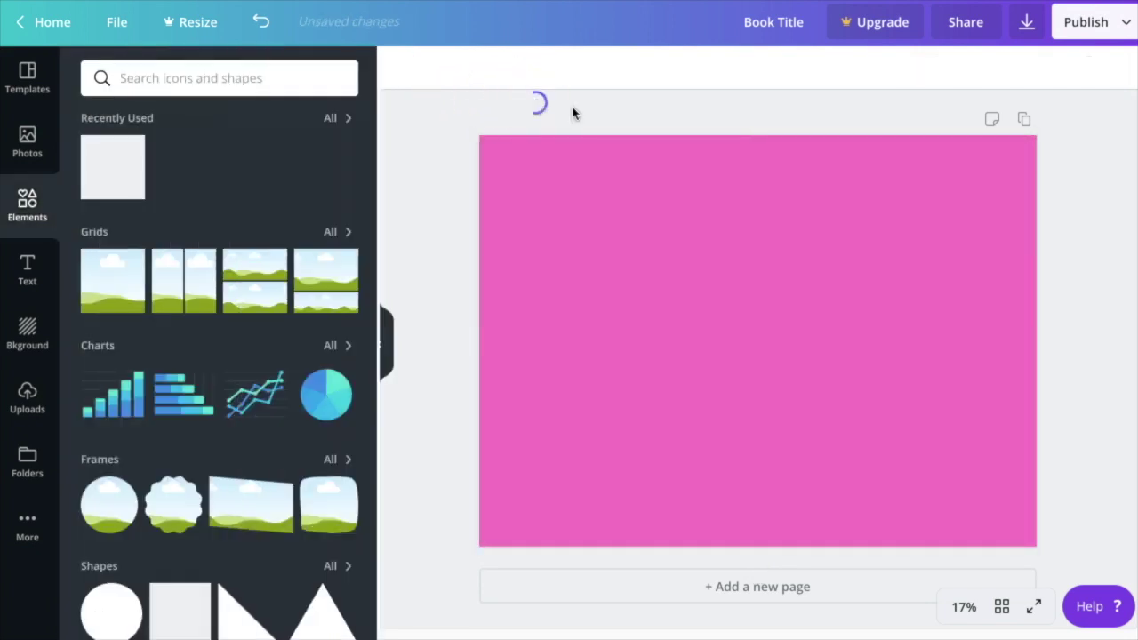
# Step: Send the pink full-page shape to the back, behind the spine strip and the texts
pyautogui.click(939, 288)
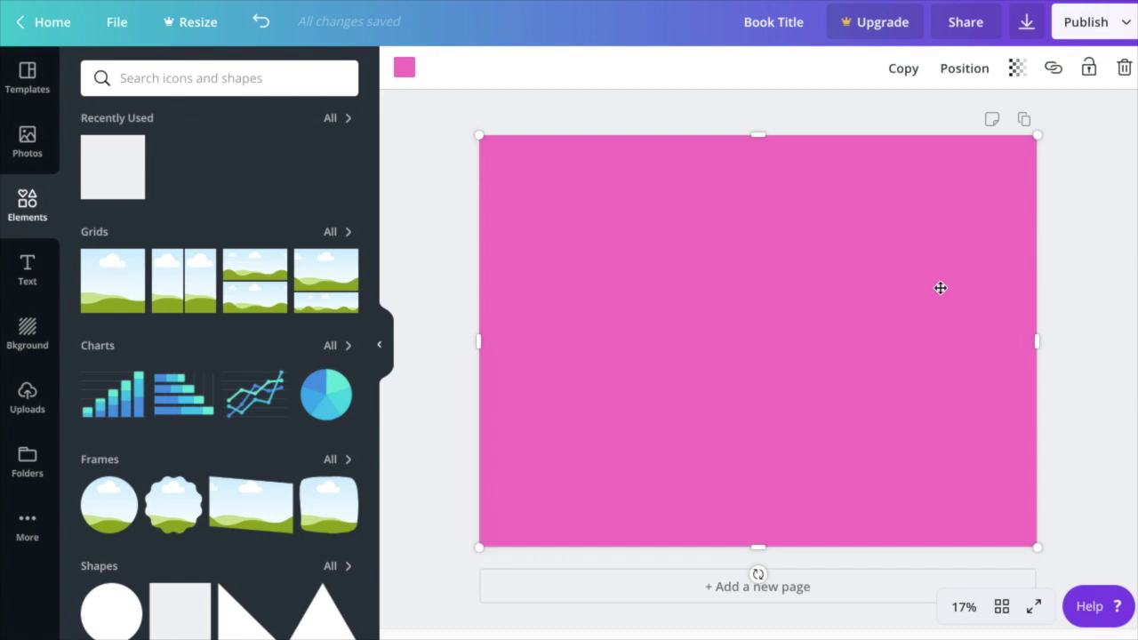
pyautogui.click(960, 75)
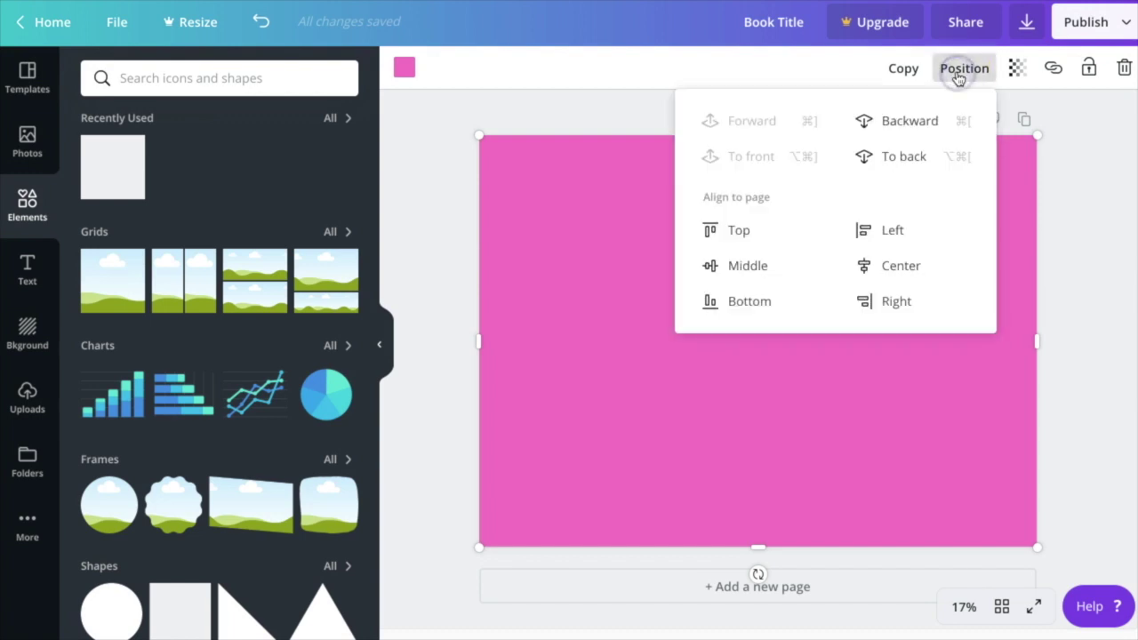
pyautogui.click(905, 157)
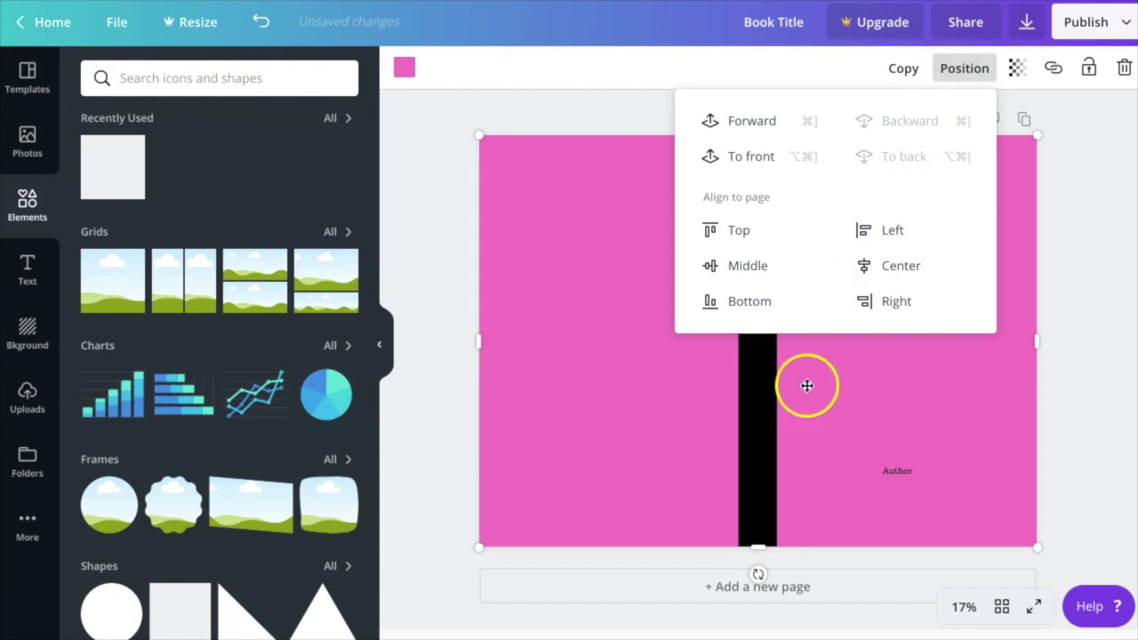
# Step: Send the black spine strip backward behind the spine title while keeping it above the pink background
pyautogui.click(770, 401)
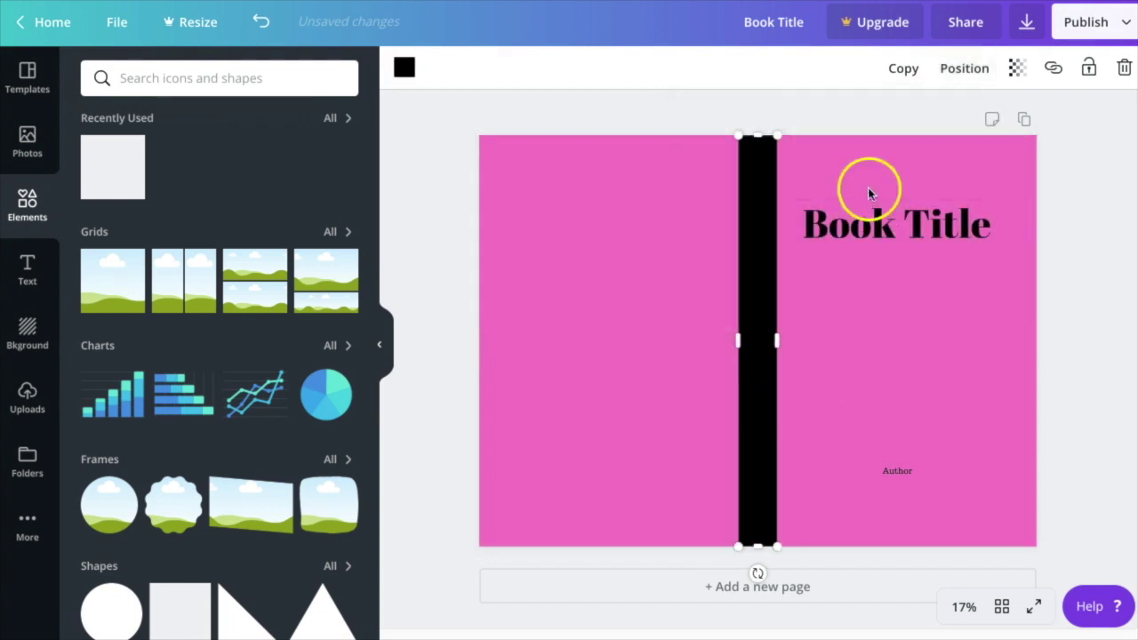
pyautogui.click(958, 69)
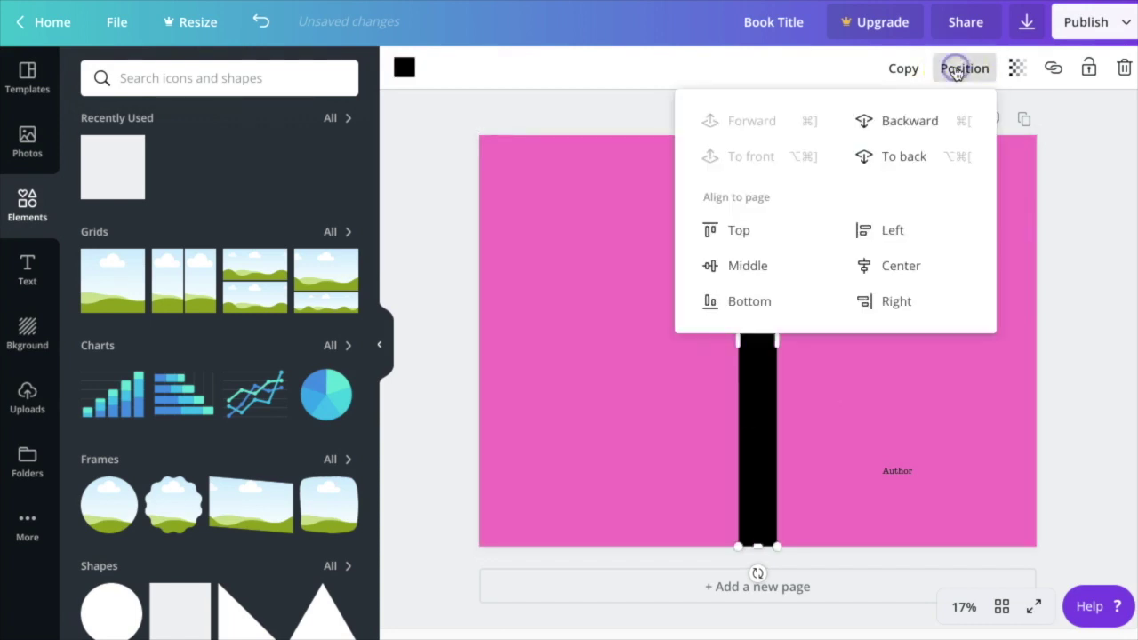
pyautogui.click(914, 121)
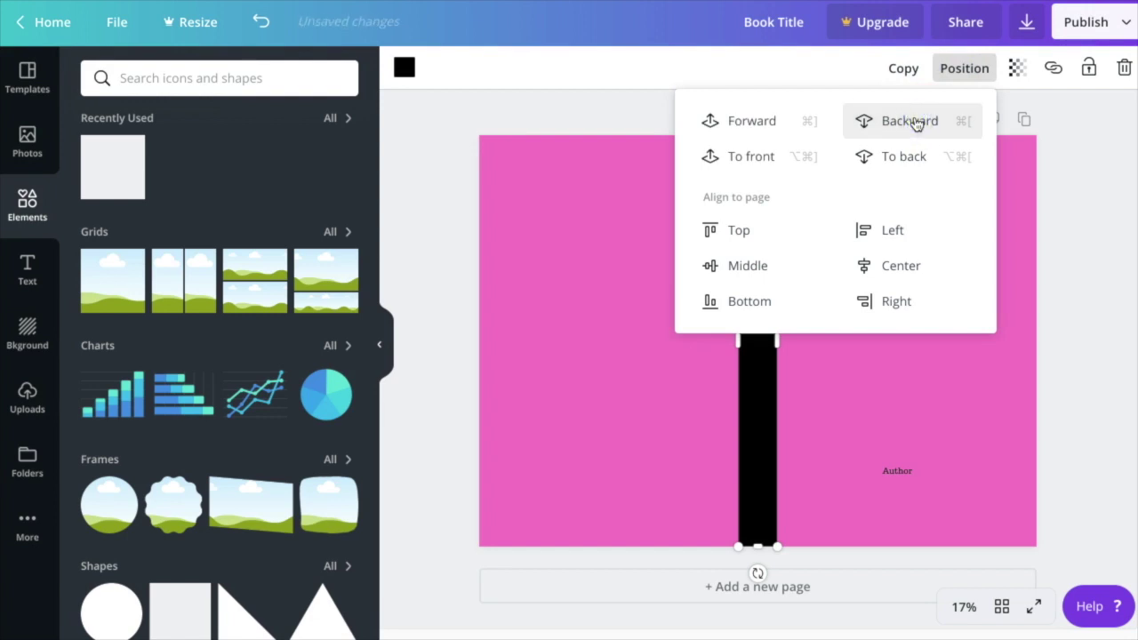
pyautogui.click(1127, 320)
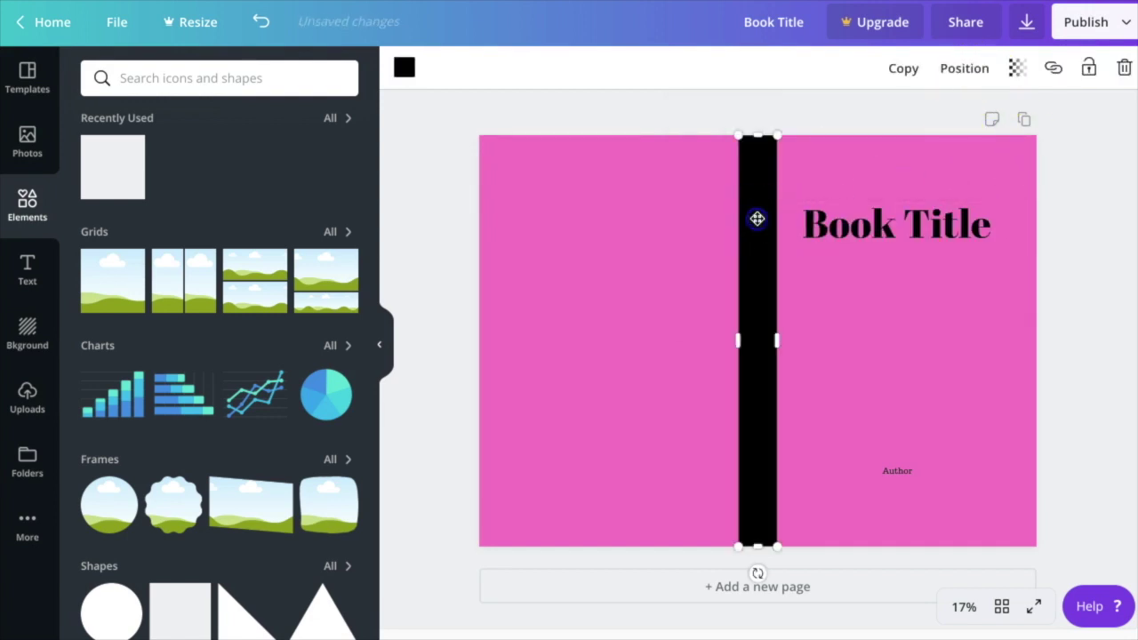
pyautogui.click(964, 69)
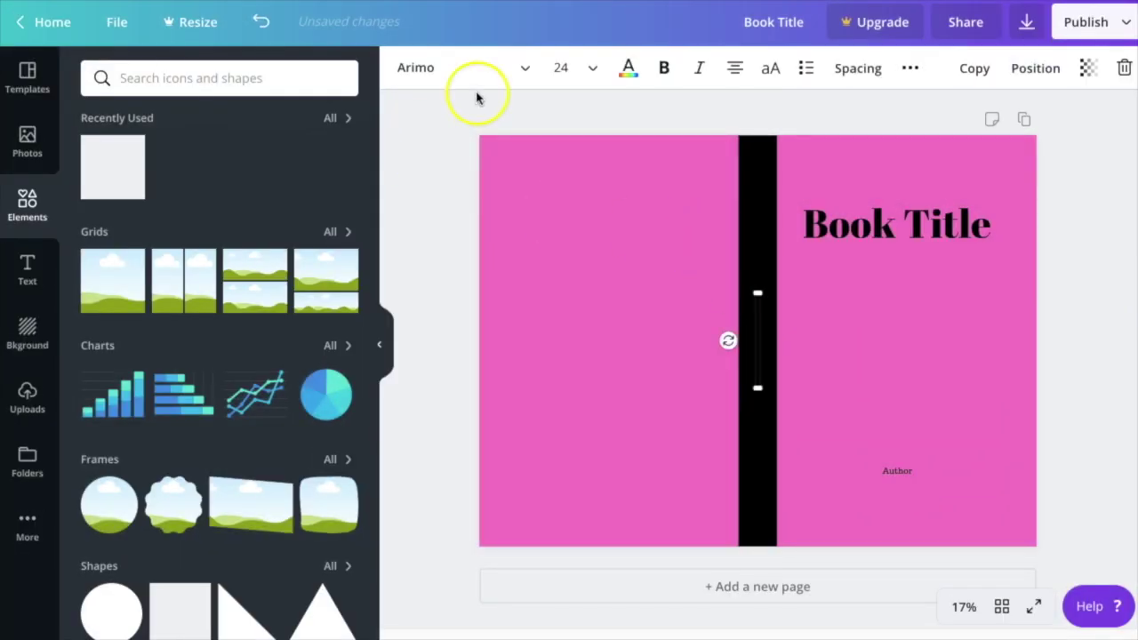
# Step: Change the spine title's text colour to white
pyautogui.click(627, 68)
pyautogui.click(232, 138)
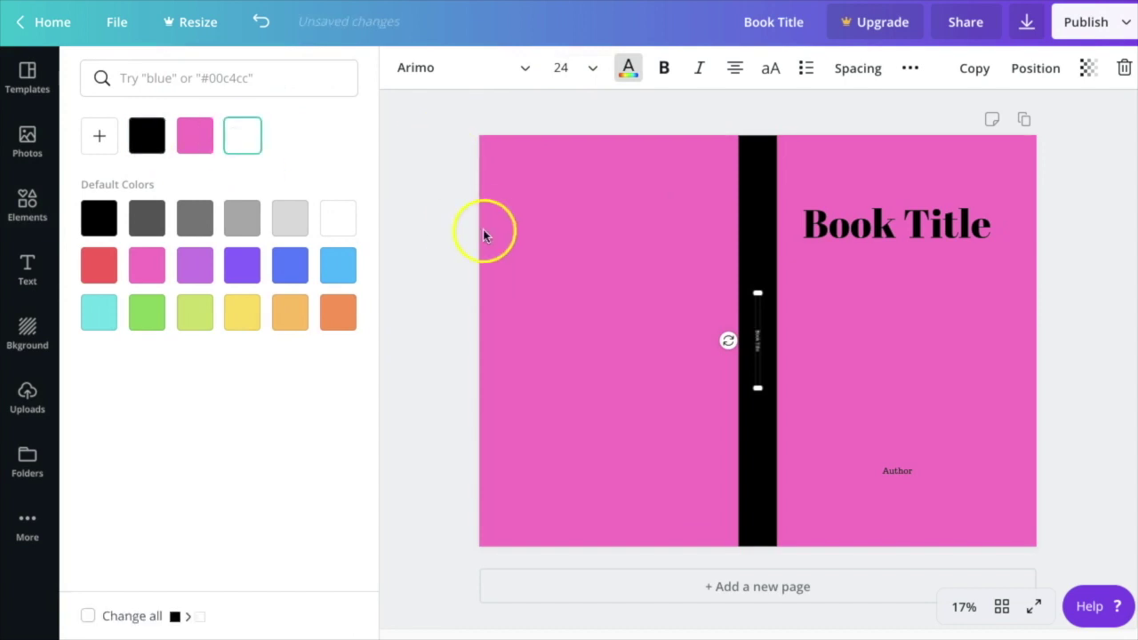
pyautogui.click(468, 225)
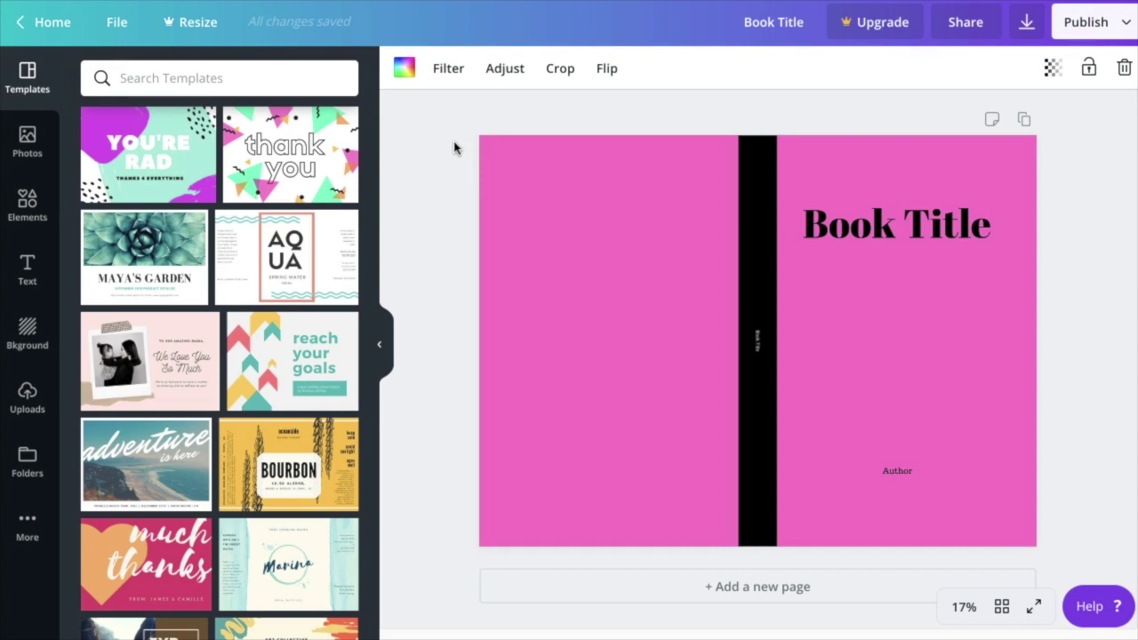
# Step: Duplicate the finished cover page as a second page in the same design
pyautogui.click(119, 23)
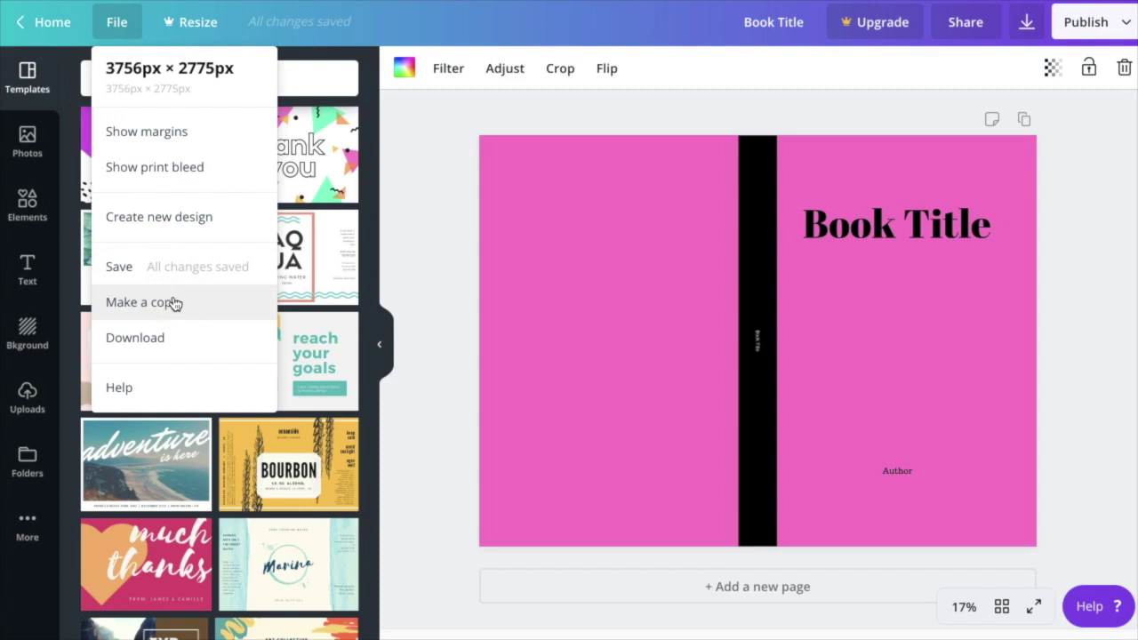
pyautogui.click(456, 251)
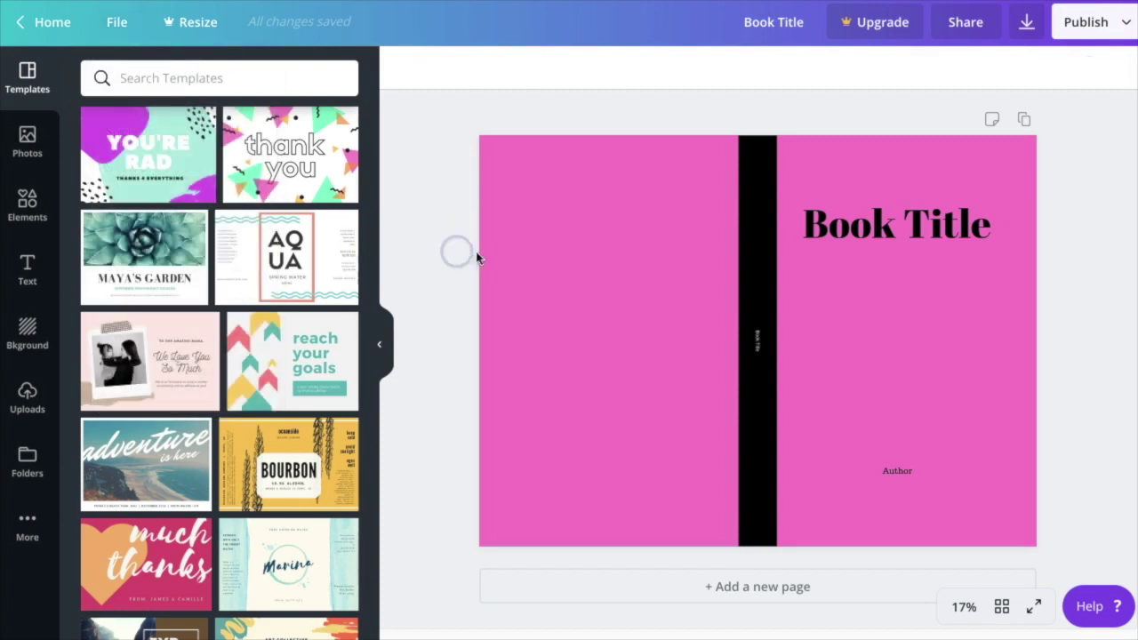
pyautogui.click(1023, 121)
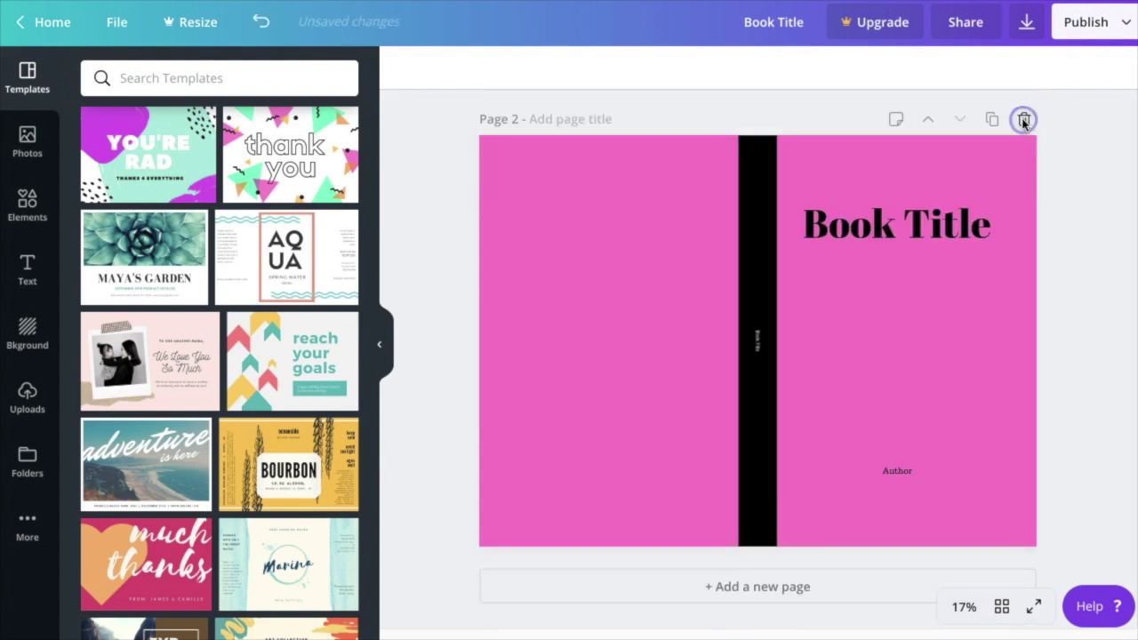
# Step: Change the background shape on page 2 to the default purple colour
pyautogui.click(634, 314)
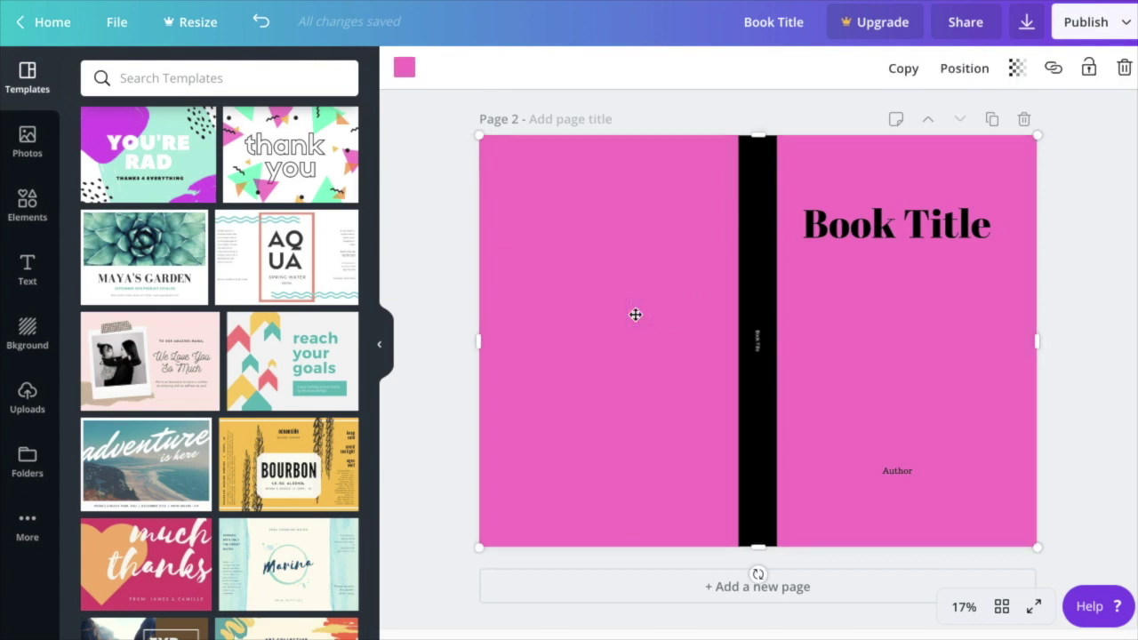
pyautogui.click(405, 69)
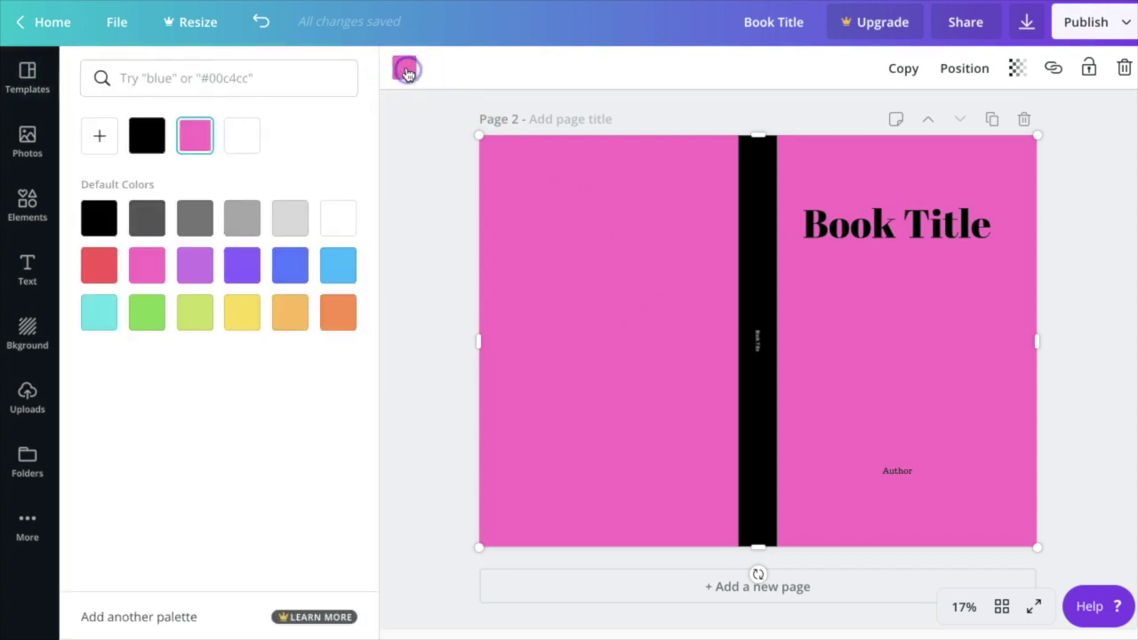
pyautogui.click(197, 263)
# Step: Replace the front cover title on page 2 with "Awesome Notebook"
pyautogui.click(951, 231)
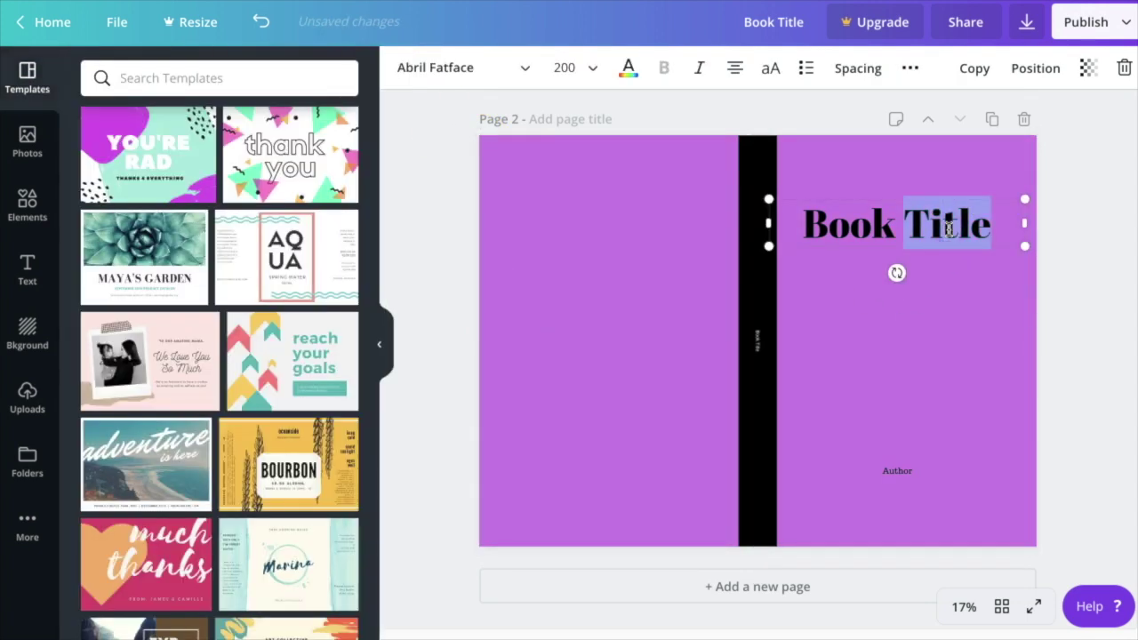
pyautogui.press('BackSpace')
pyautogui.press('BackSpace')
pyautogui.press('BackSpace')
pyautogui.press('BackSpace')
pyautogui.press('BackSpace')
pyautogui.press('BackSpace')
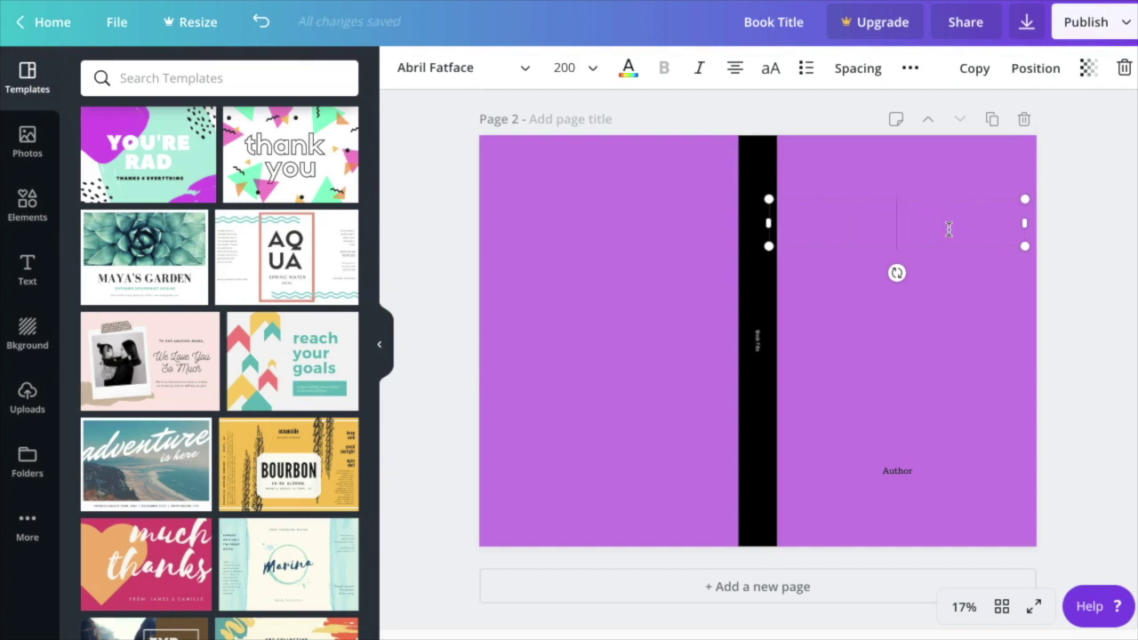
pyautogui.write('Awesome')
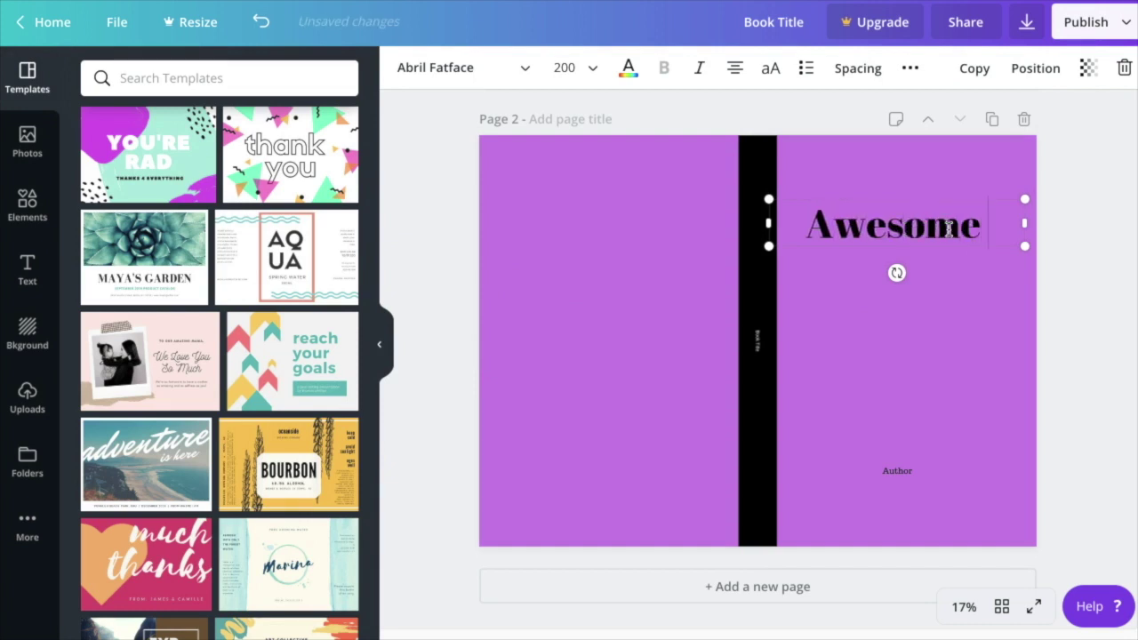
pyautogui.write(' Notebbo')
pyautogui.press('BackSpace')
pyautogui.press('BackSpace')
pyautogui.write('ook')
pyautogui.click(1051, 251)
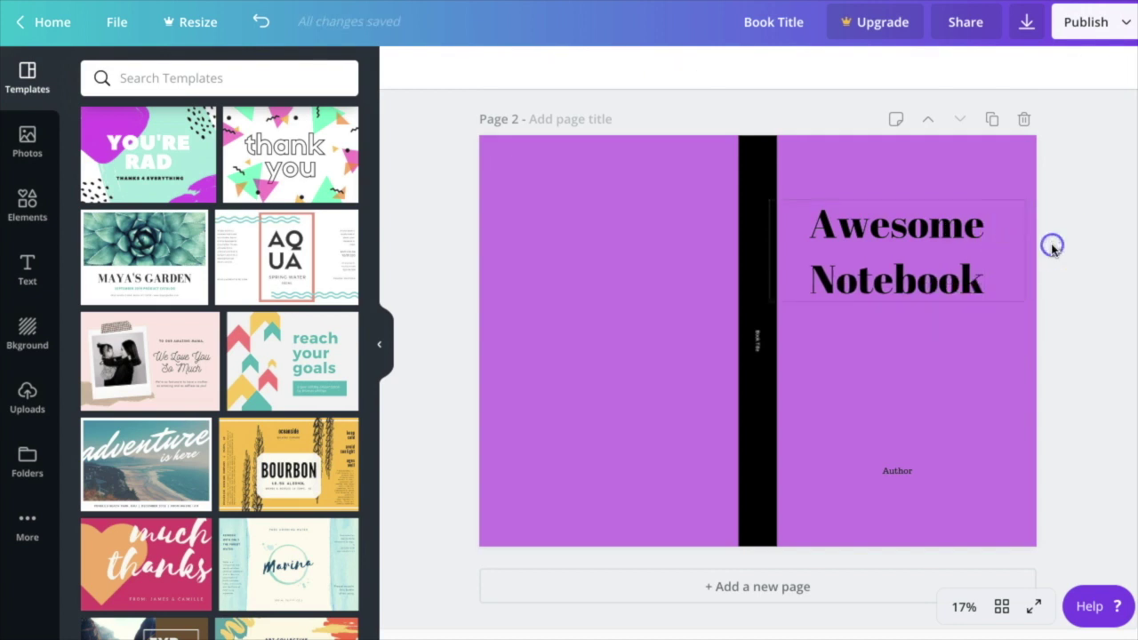
# Step: Change the spine title on page 2 to "Awesome Notebook" to match the front cover
pyautogui.click(756, 349)
pyautogui.click(439, 235)
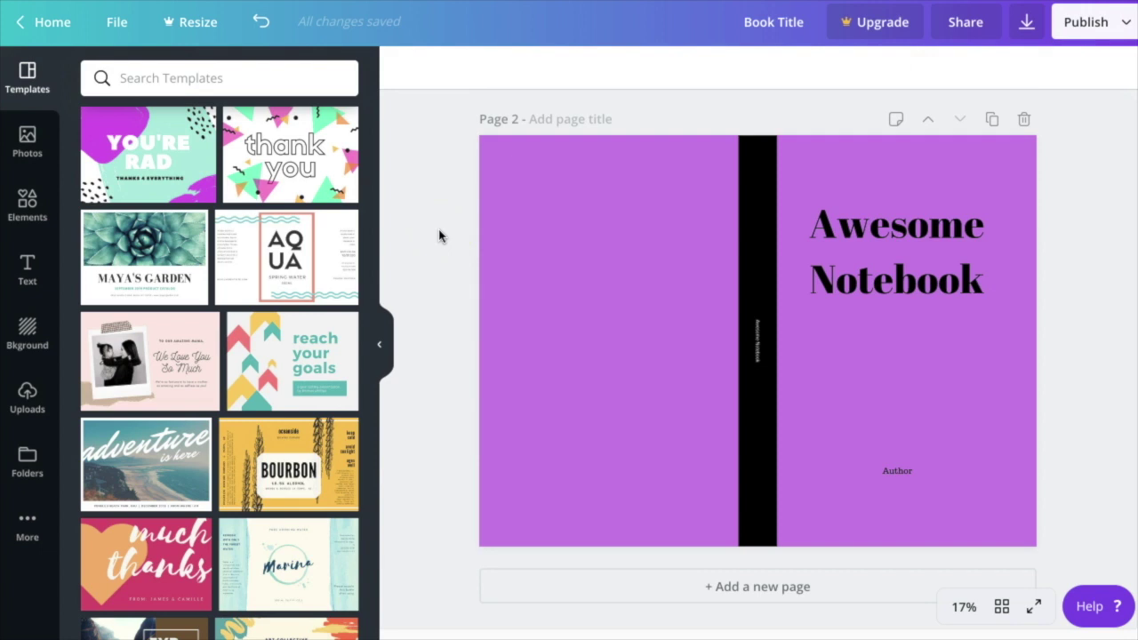
# Step: Upload the red and yellow logo image from the computer and add it to the cover on page 2
pyautogui.click(39, 402)
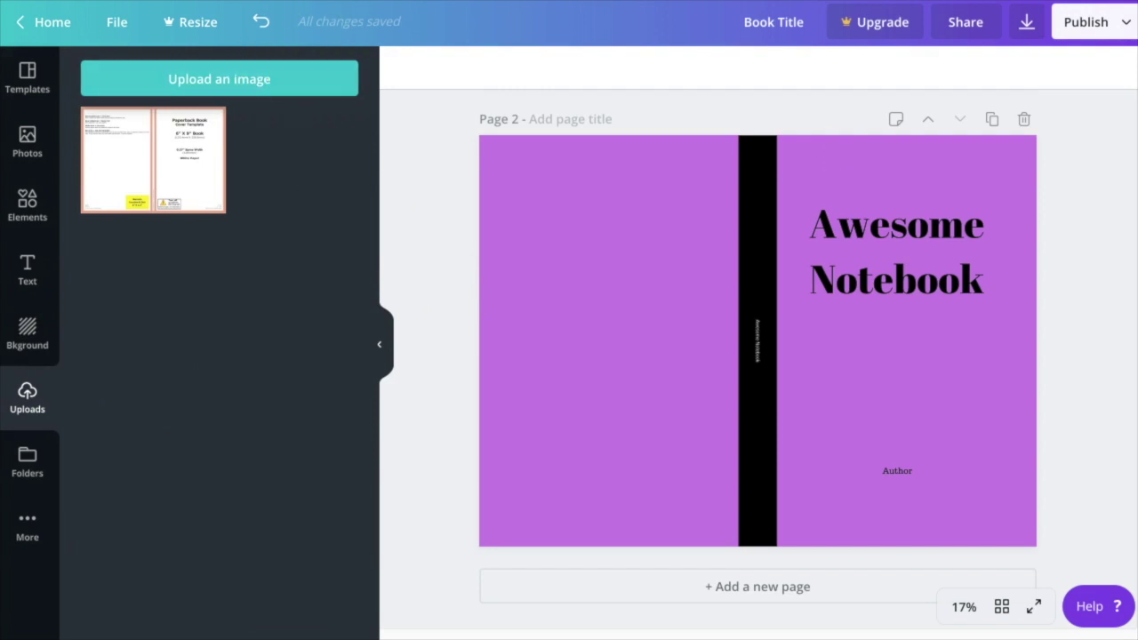
pyautogui.moveTo(1024, 283); pyautogui.dragTo(223, 325)
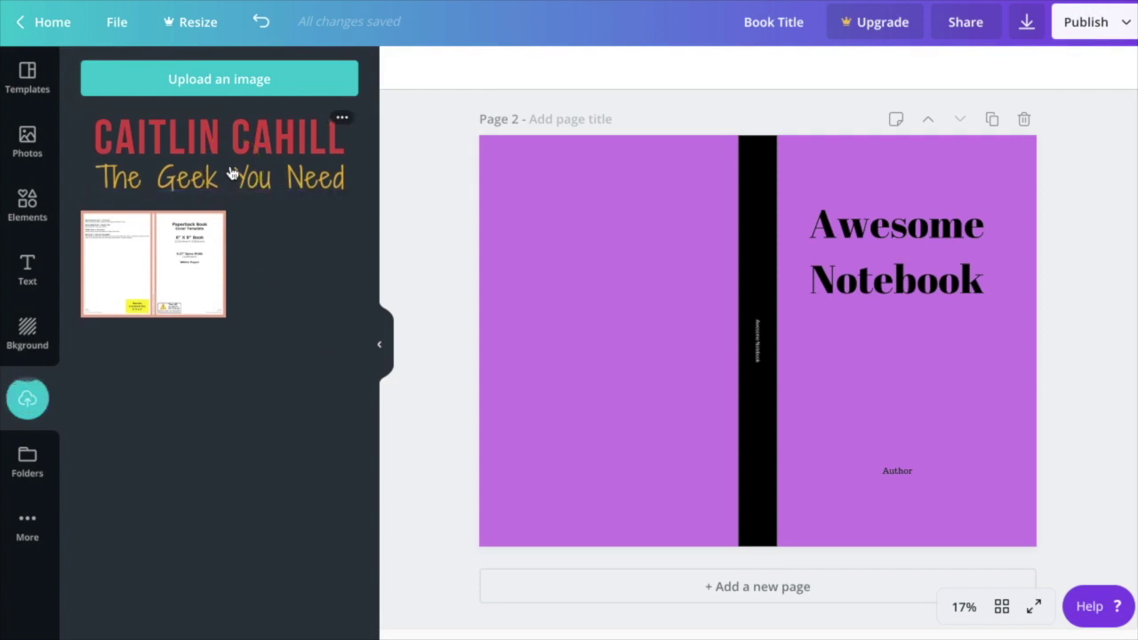
pyautogui.moveTo(229, 171); pyautogui.dragTo(823, 382)
# Step: Scale the logo to about the title's width and centre it between the title and the author line on the front cover
pyautogui.moveTo(708, 341); pyautogui.dragTo(830, 382)
pyautogui.moveTo(1006, 440); pyautogui.dragTo(897, 397)
pyautogui.moveTo(1072, 349); pyautogui.dragTo(915, 393)
pyautogui.moveTo(850, 414); pyautogui.dragTo(928, 364)
pyautogui.click(1079, 406)
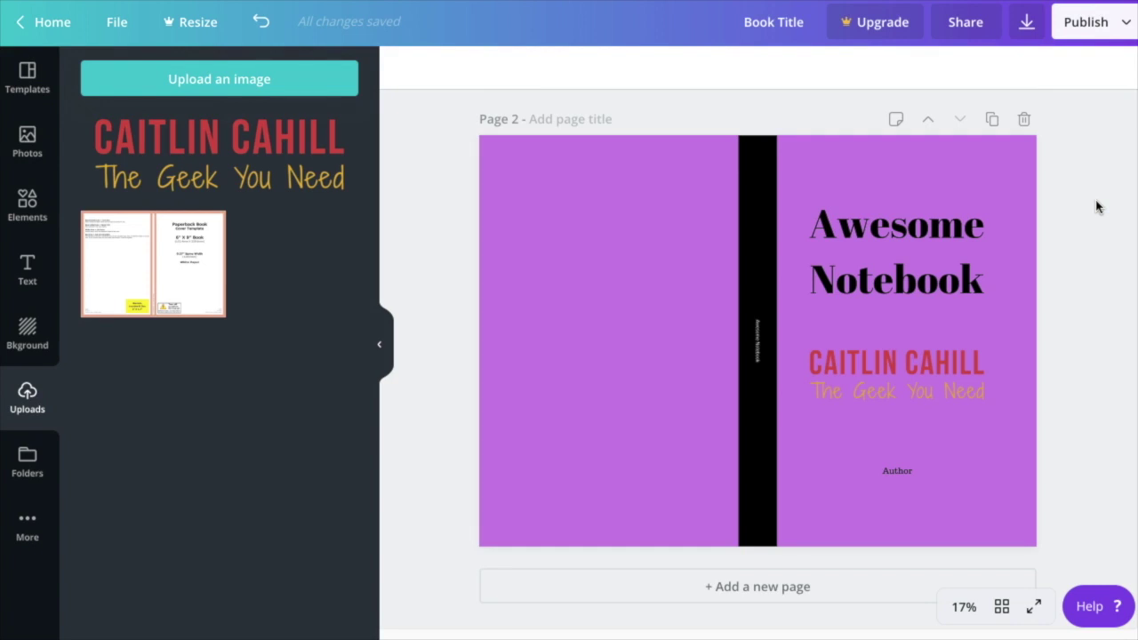
# Step: Set up a download of the design with PDF Print as the file type
pyautogui.click(1102, 29)
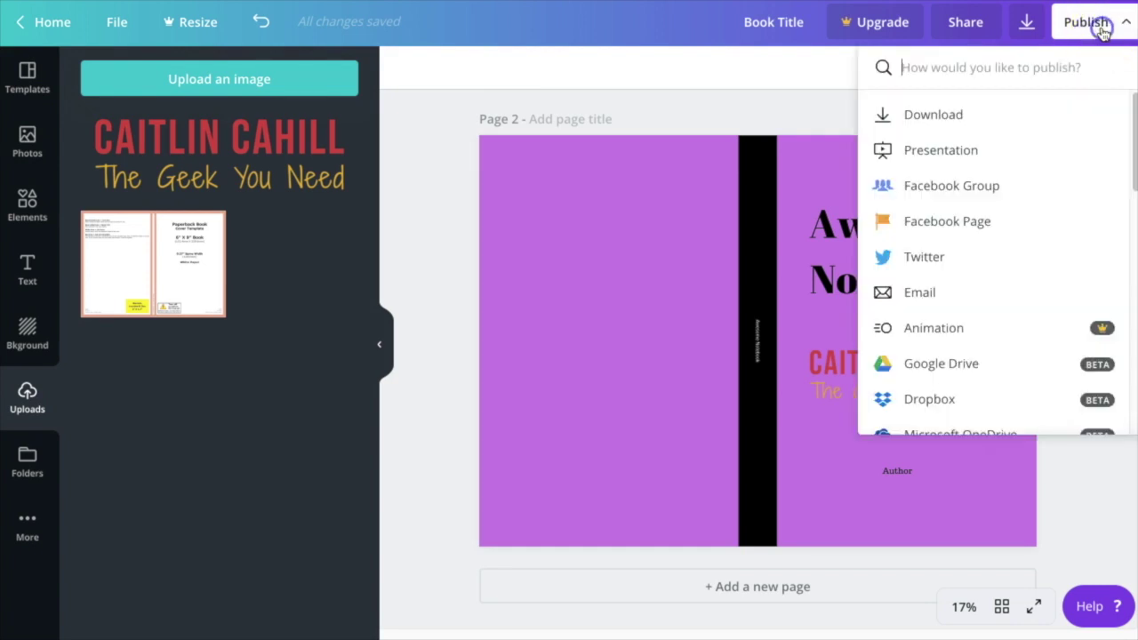
pyautogui.click(946, 121)
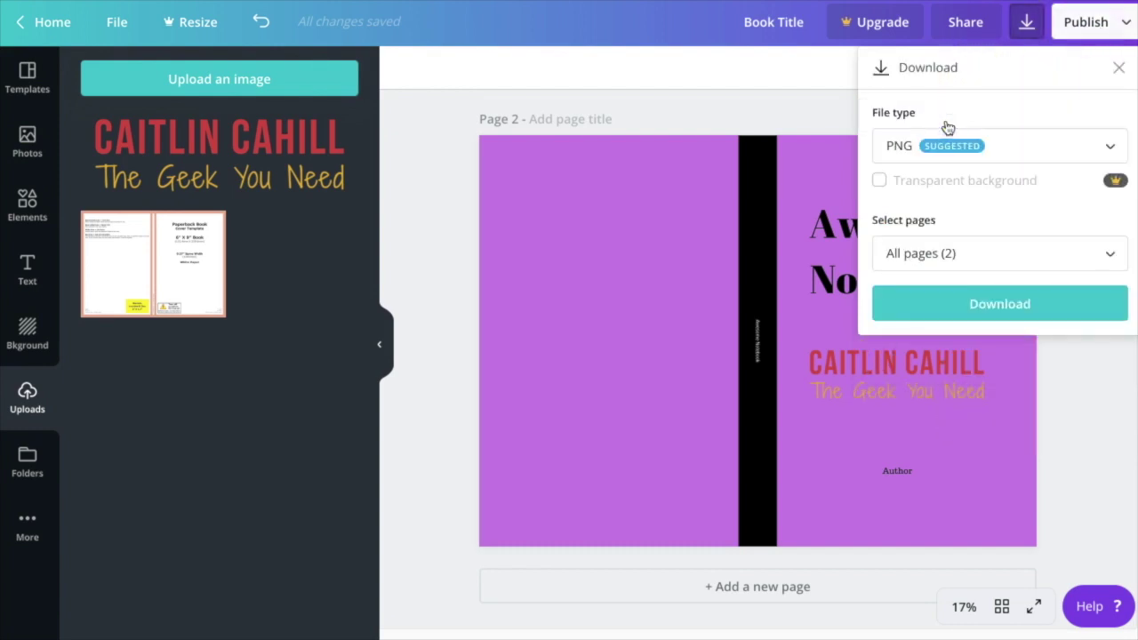
pyautogui.click(893, 151)
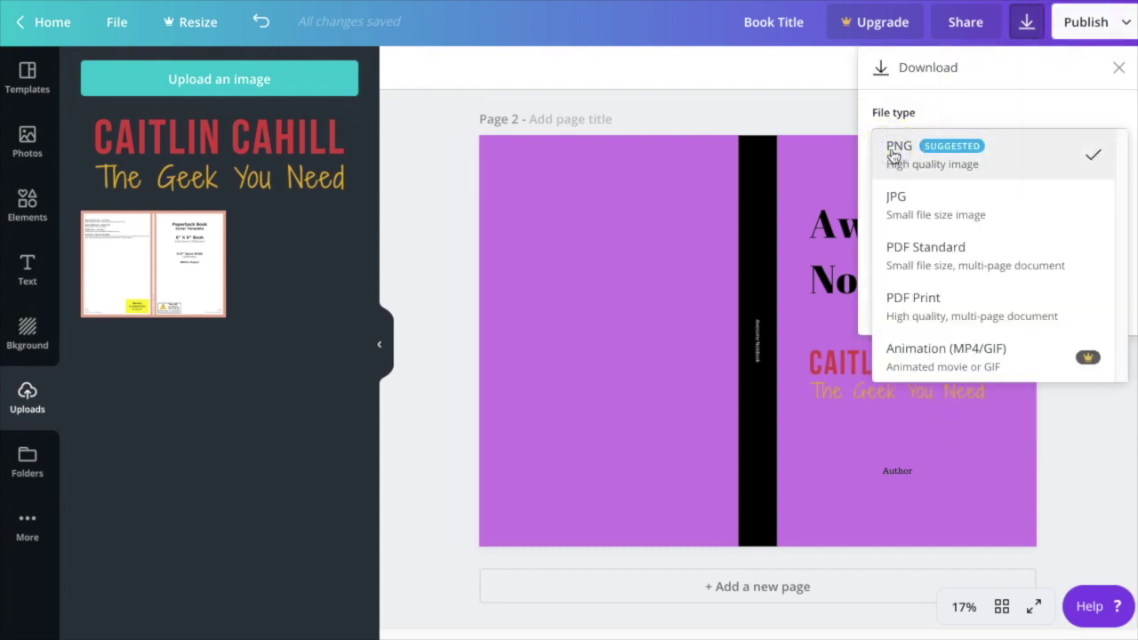
pyautogui.click(910, 309)
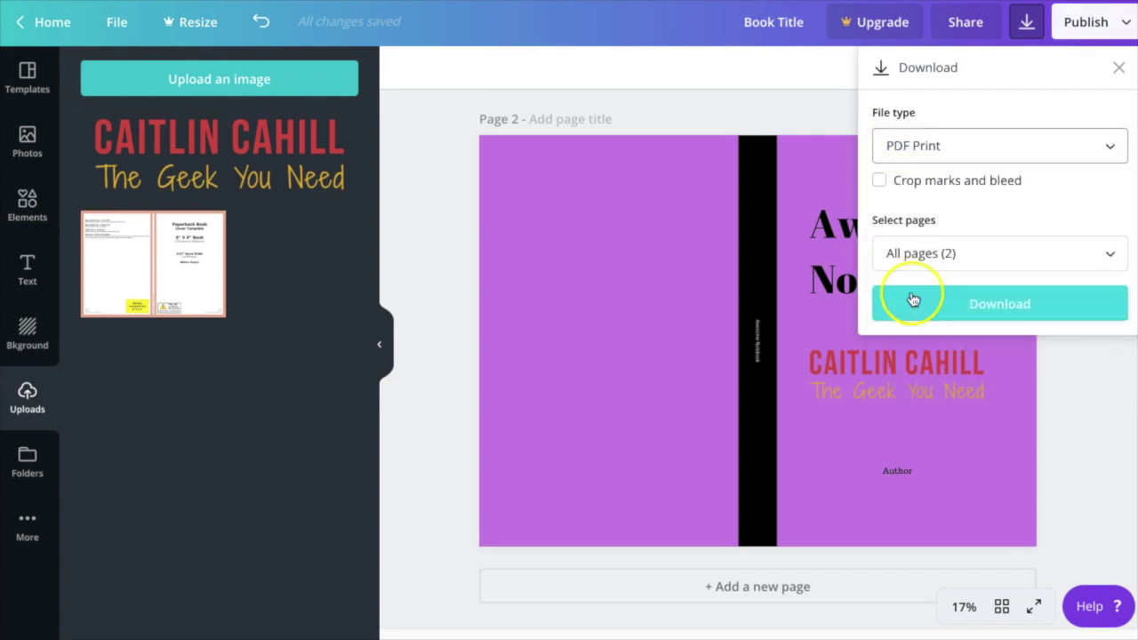
# Step: Limit the download to page 2 only and download the cover file
pyautogui.click(917, 258)
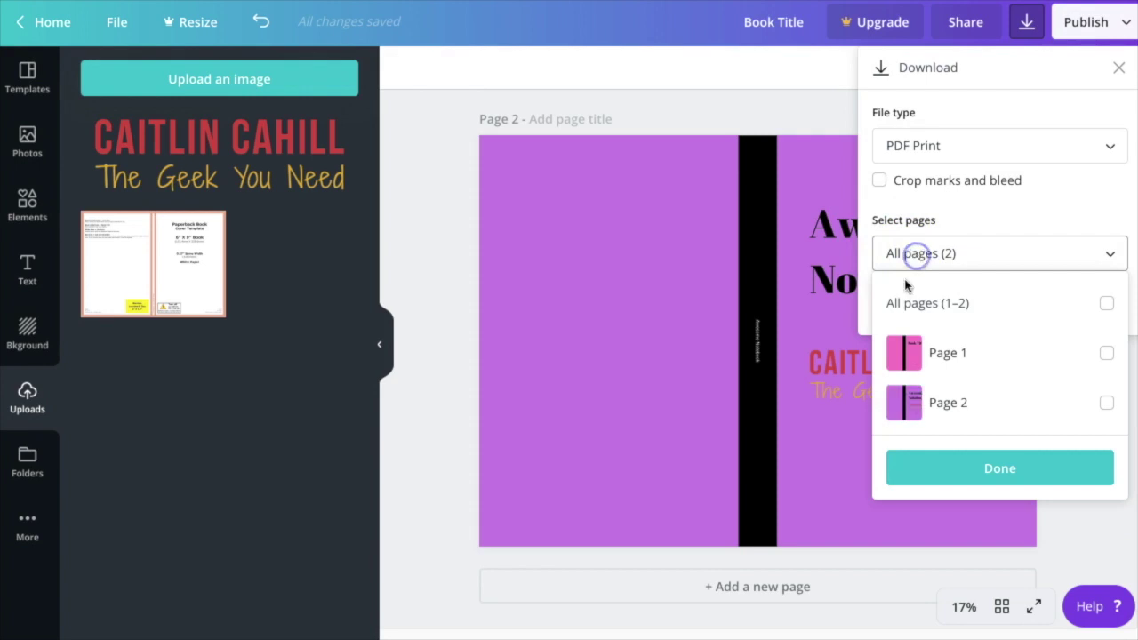
pyautogui.click(954, 413)
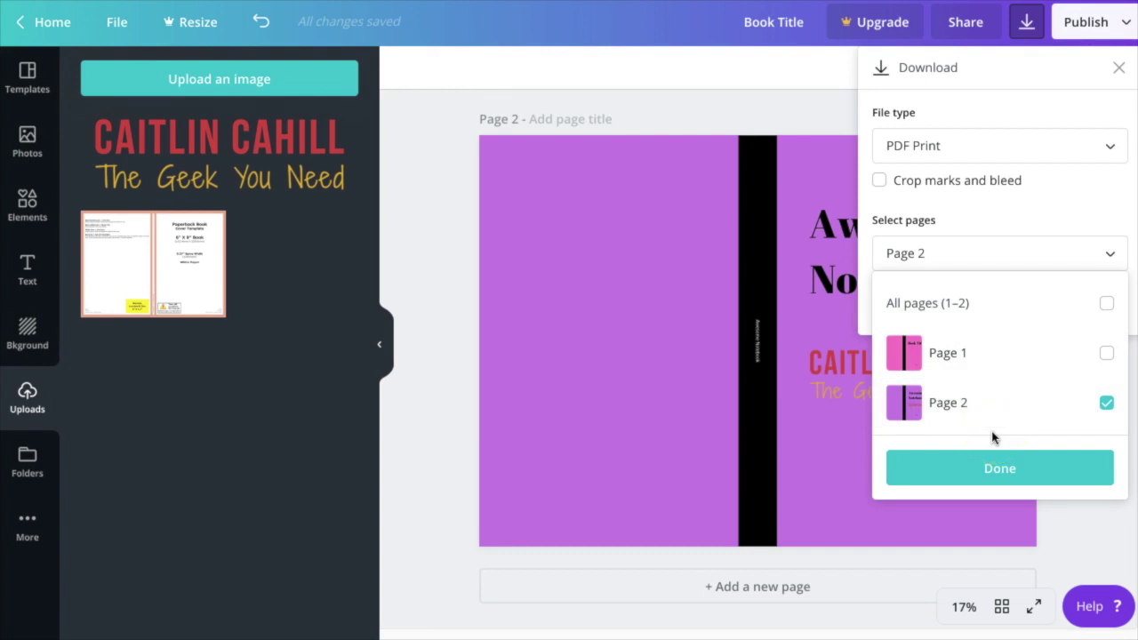
pyautogui.click(997, 475)
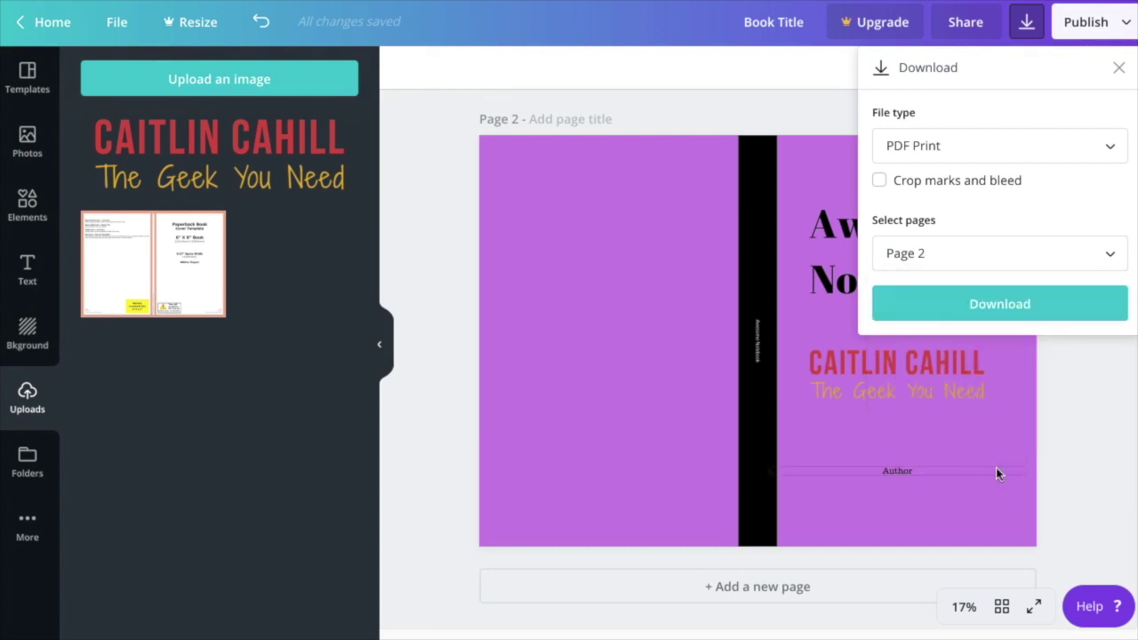
pyautogui.click(992, 305)
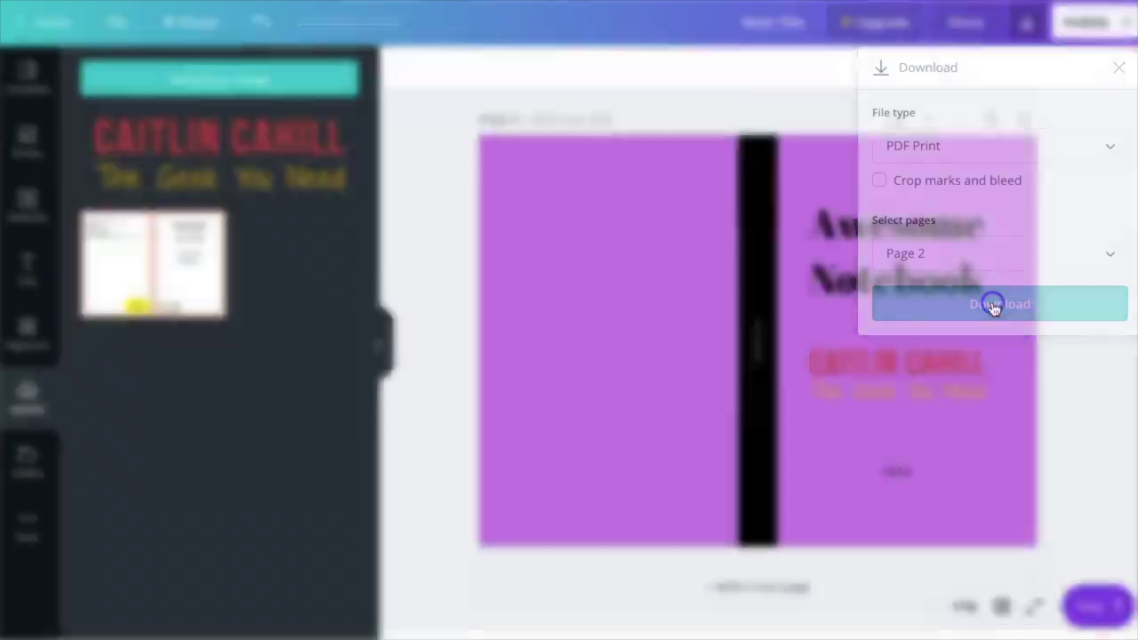